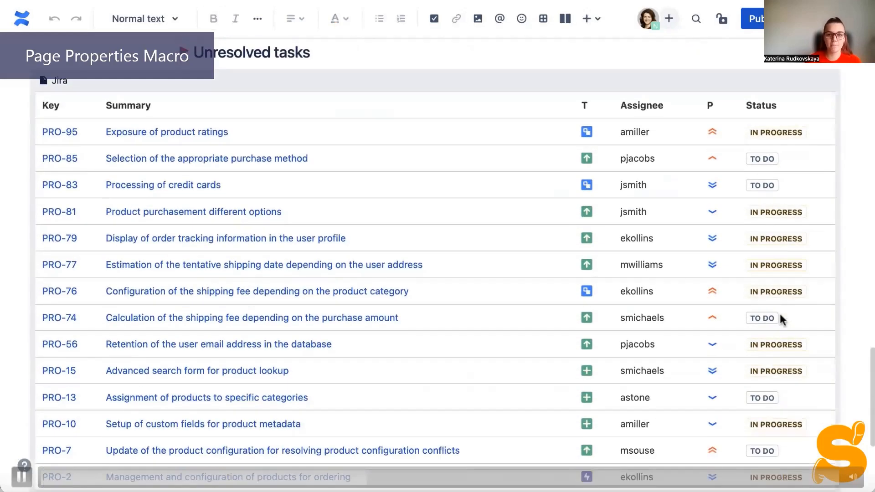
- Publish the page about the marketplace of professional services and check the labels at its end
scroll(780, 316, up, 15)
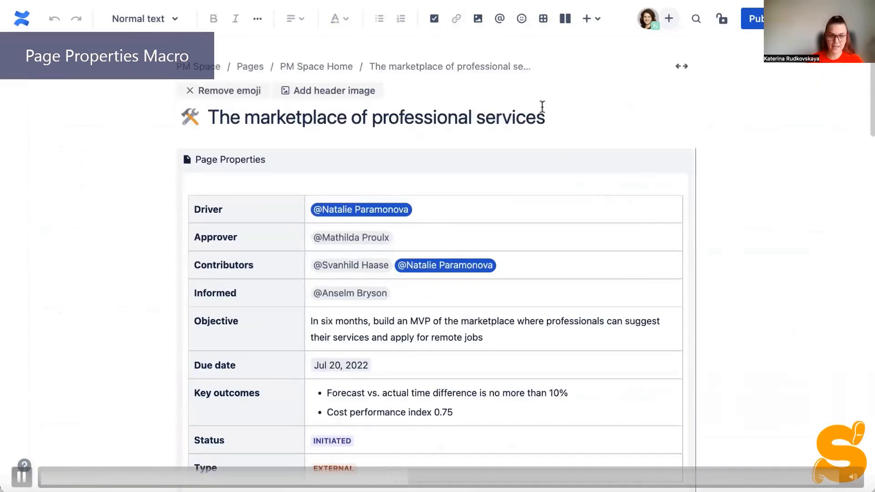
click(749, 23)
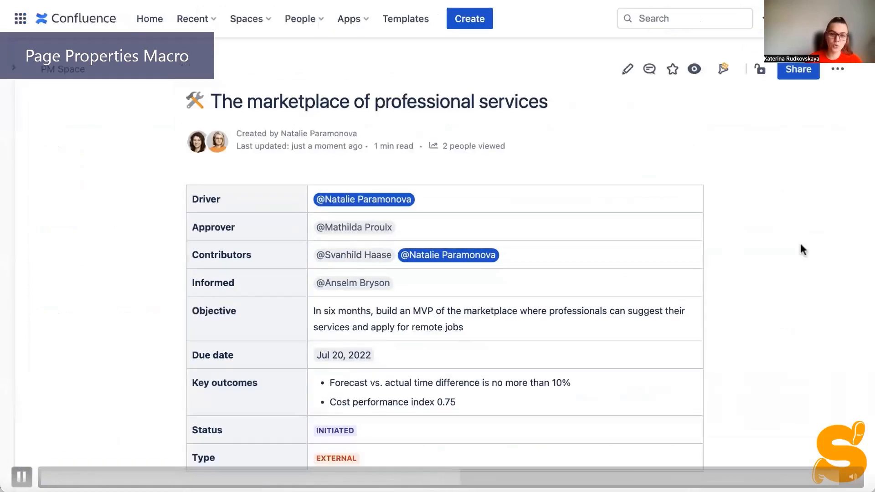
scroll(799, 248, down, 20)
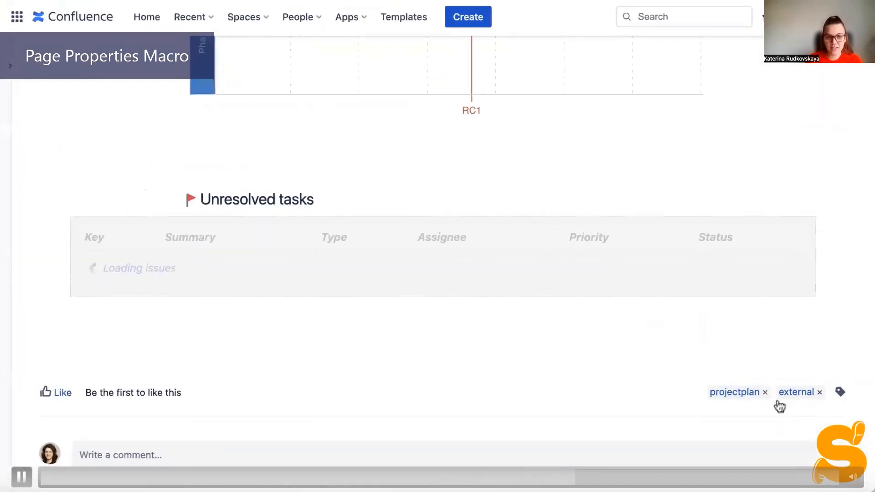
scroll(749, 350, up, 2)
scroll(750, 350, up, 15)
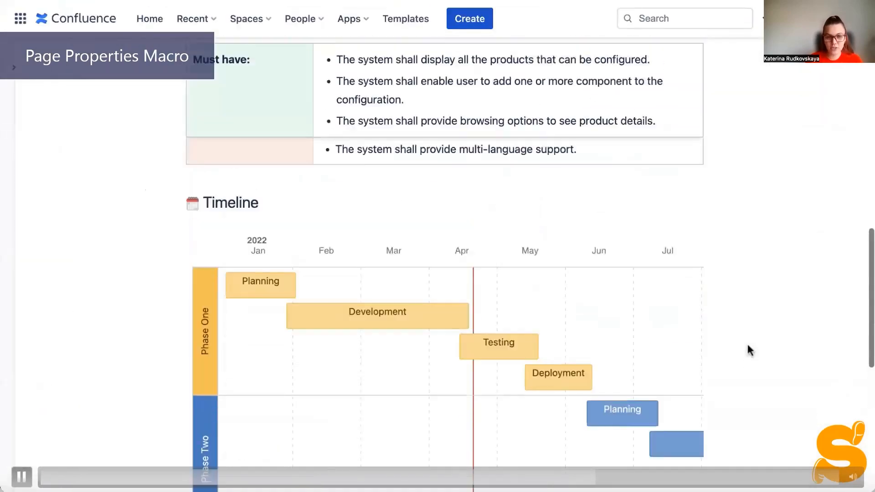
- Browse the project pages in the PM Space page tree and collapse the tree again
click(14, 67)
scroll(148, 345, down, 6)
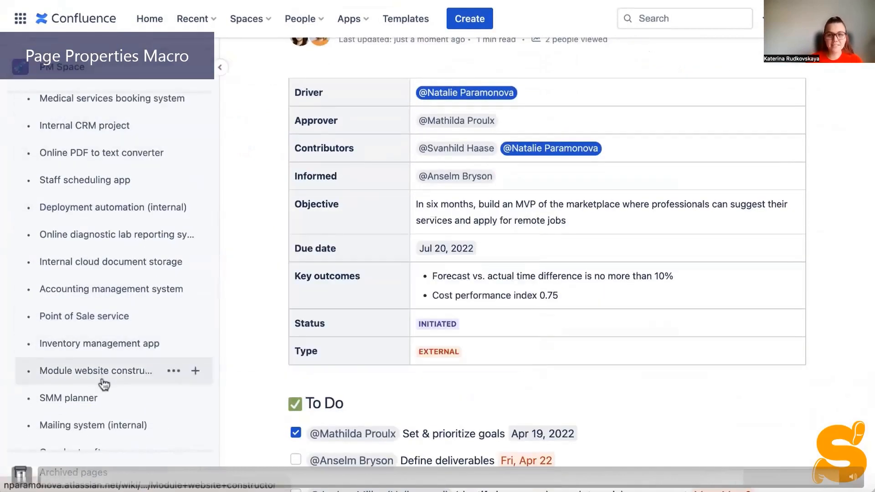
scroll(118, 362, up, 6)
click(220, 68)
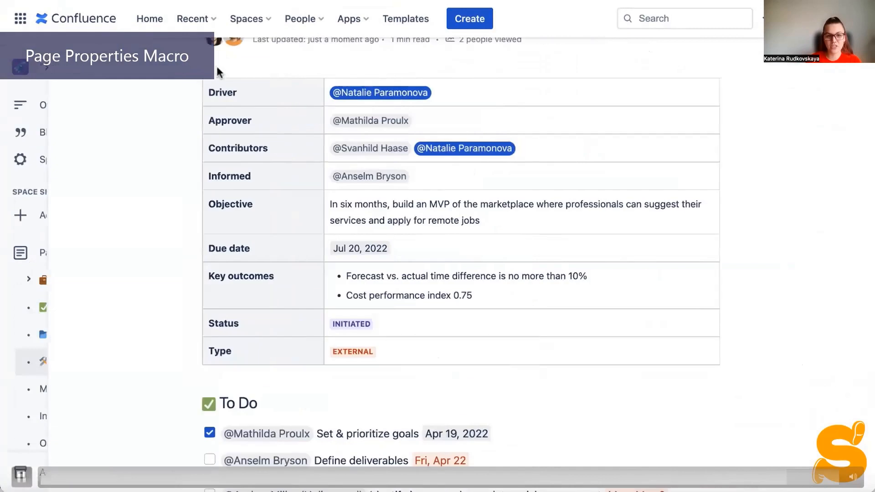
scroll(758, 182, up, 3)
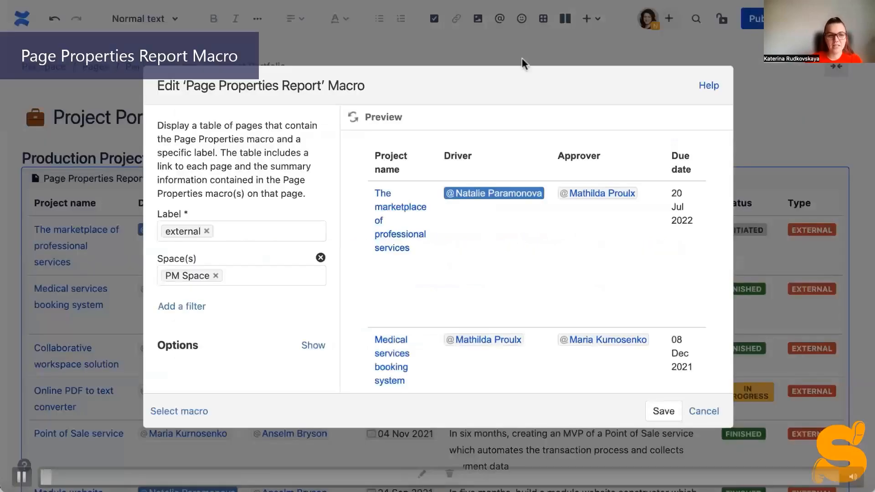
- Try adding the labels internal and projectplan to the Page Properties Report filter and remove both again
click(196, 231)
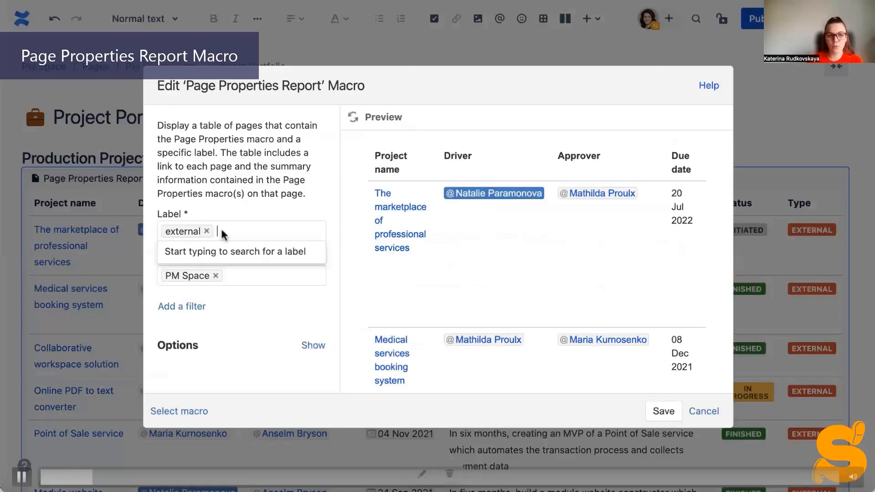
text(in)
key(Down)
key(Return)
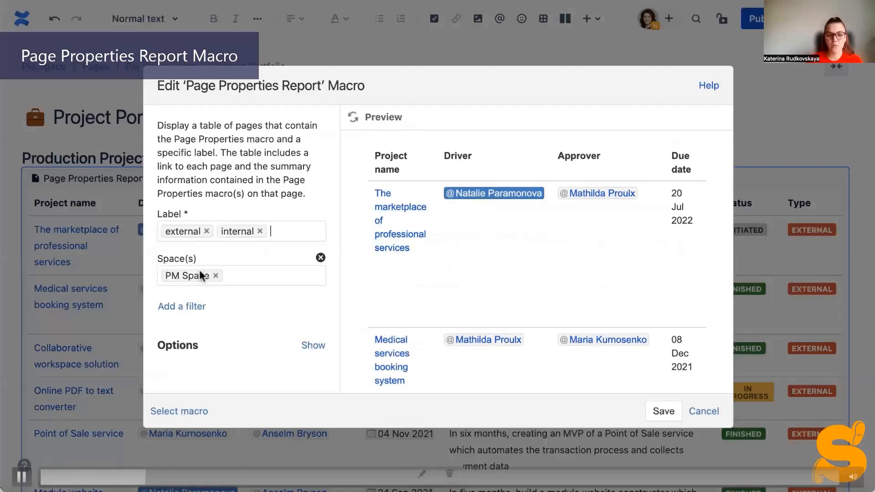
text(project)
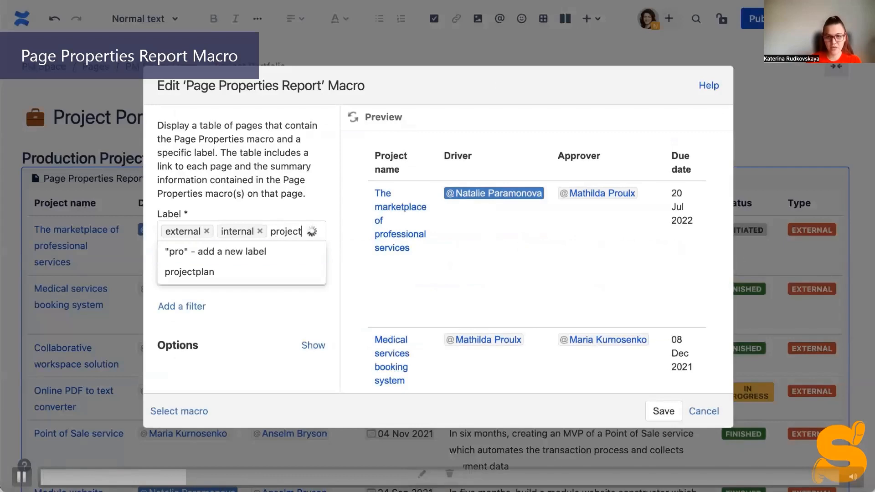
click(241, 271)
click(221, 245)
click(260, 231)
- Review the space filter and display options of the Page Properties Report macro and save the macro
click(245, 268)
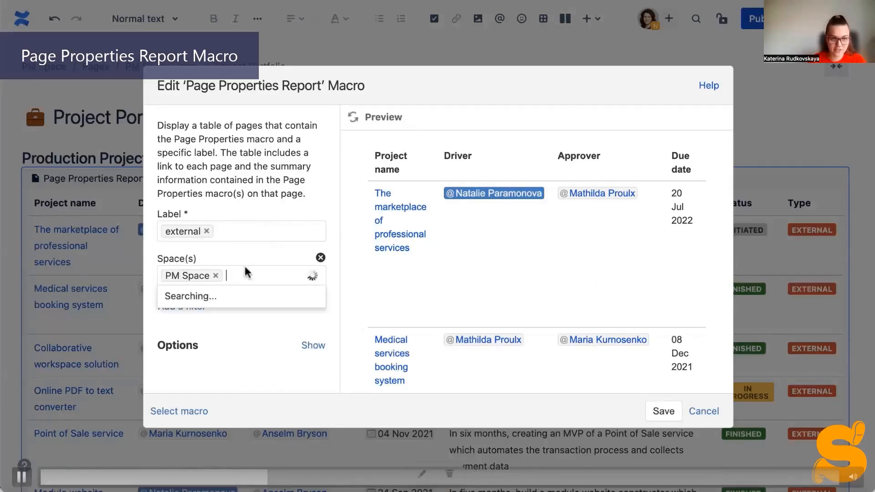
click(251, 254)
click(319, 345)
scroll(290, 253, down, 5)
scroll(291, 252, up, 8)
click(664, 411)
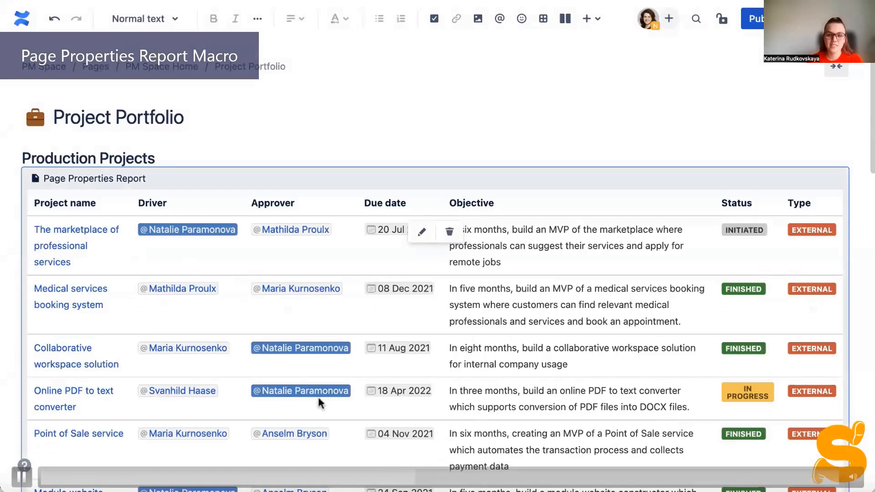
- Check the Production Projects and Internal Projects reports in the draft and publish the Project Portfolio page
scroll(748, 241, down, 4)
scroll(747, 242, down, 10)
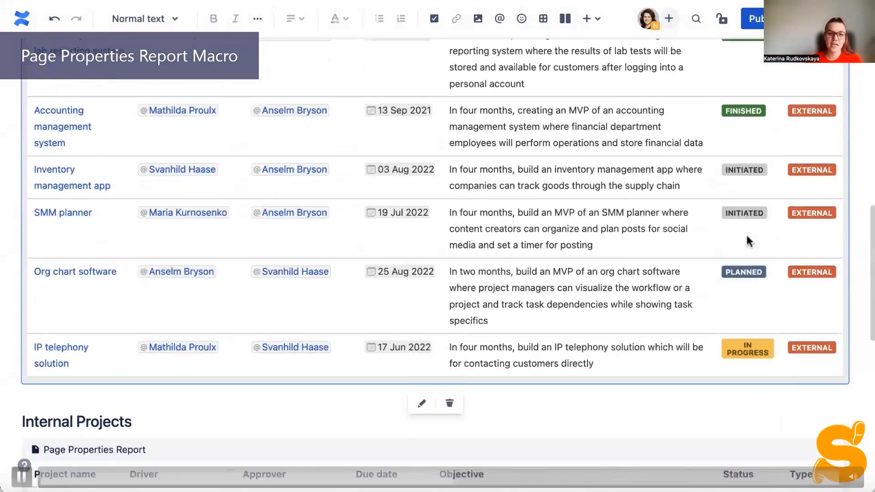
scroll(297, 240, down, 5)
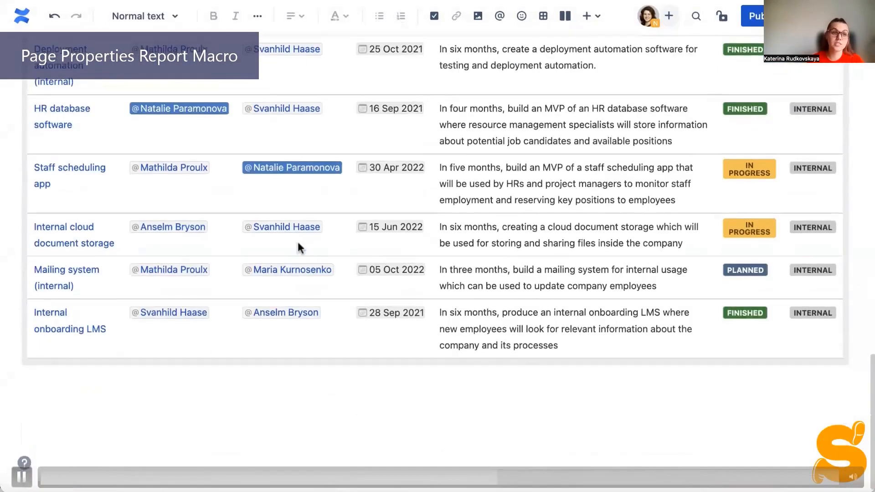
scroll(297, 240, up, 20)
click(752, 19)
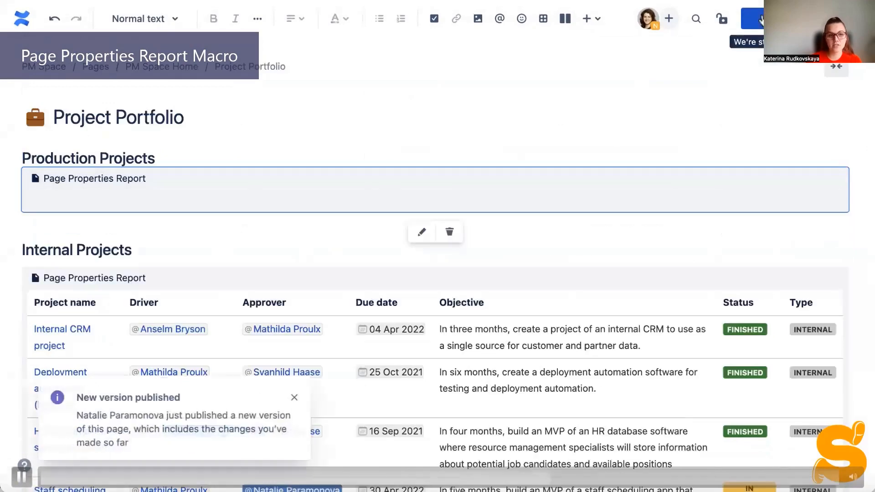
- Review the published project tables and open the marketplace of professional services project to examine its page
scroll(541, 333, down, 15)
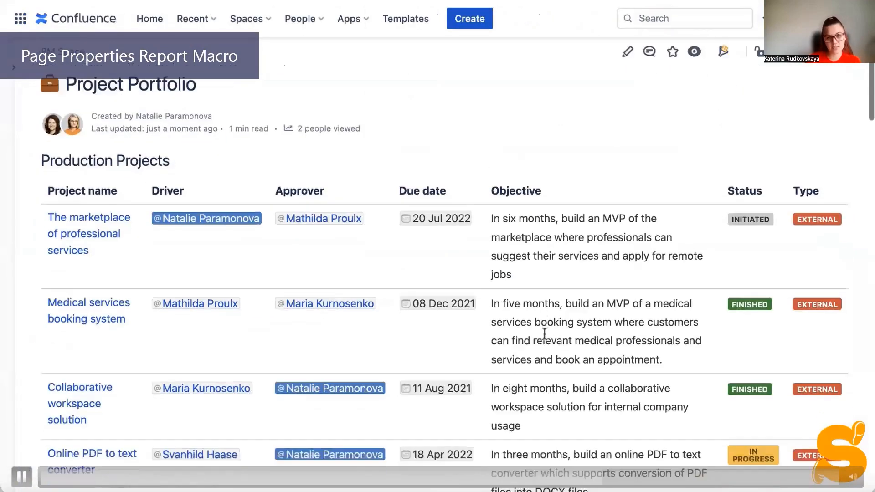
scroll(545, 334, down, 12)
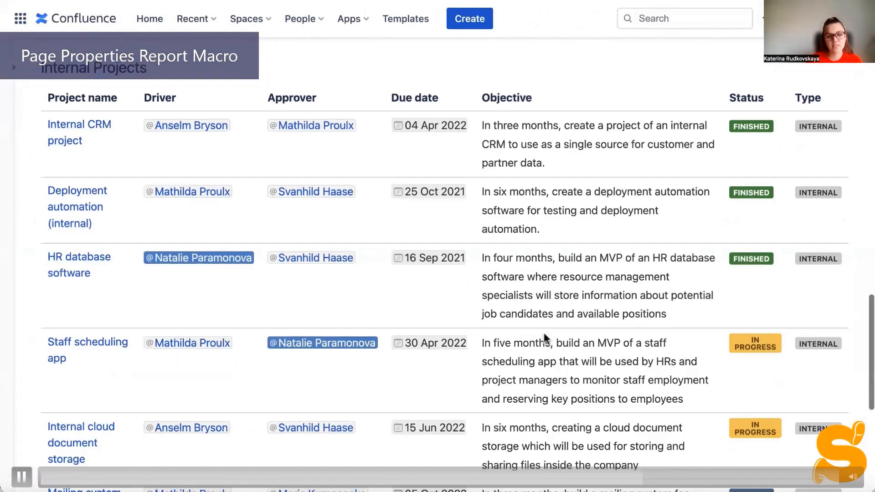
scroll(546, 339, down, 2)
scroll(545, 336, down, 4)
scroll(544, 335, up, 20)
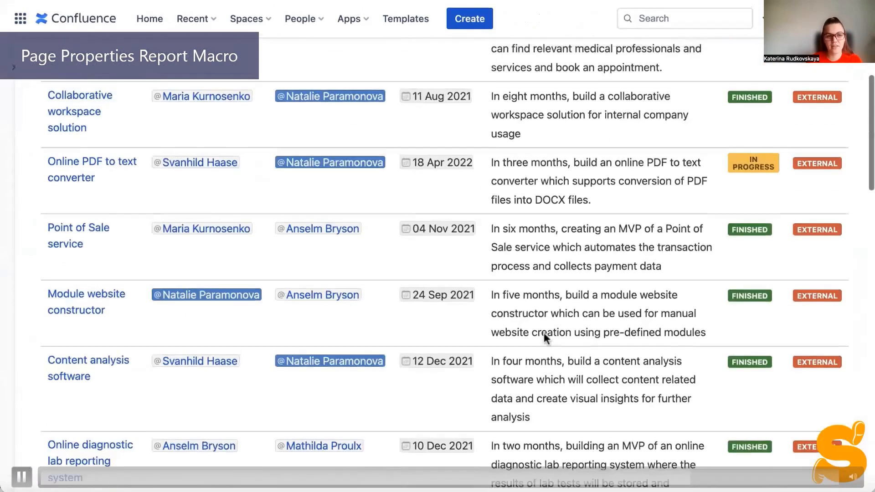
right_click(100, 230)
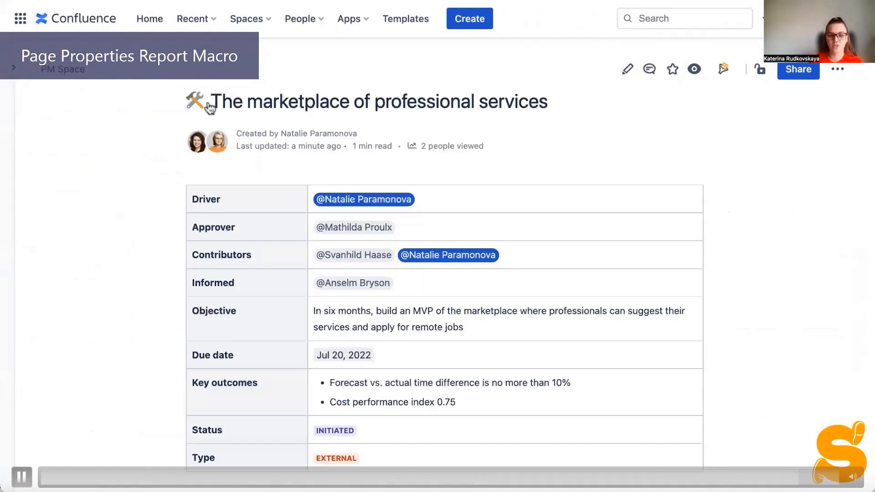
scroll(518, 118, down, 4)
scroll(520, 119, up, 4)
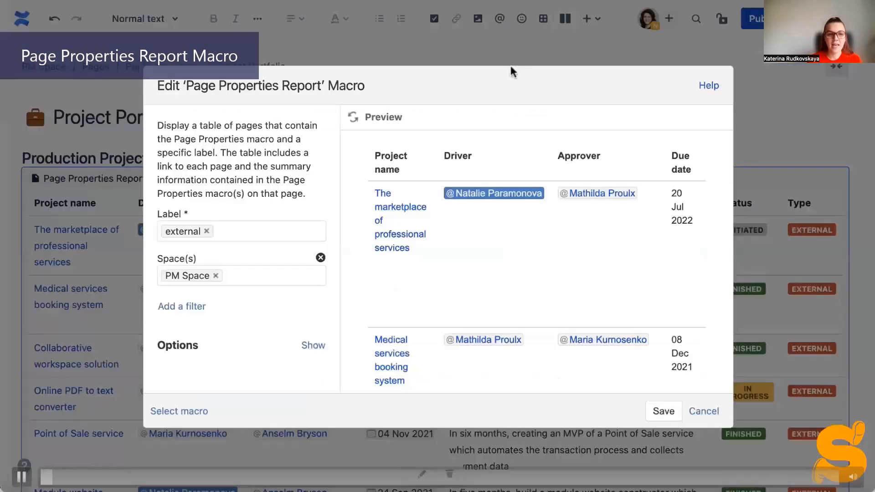
click(221, 227)
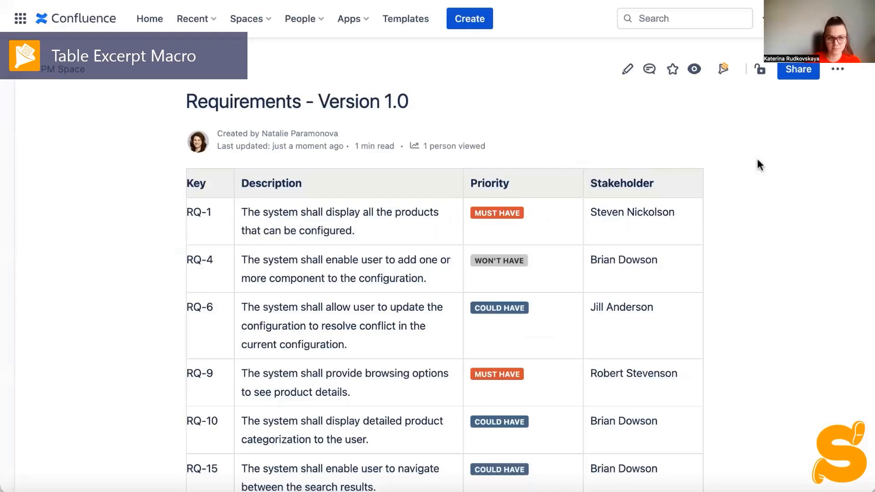
- Examine the requirements table wrapped in the Table Excerpt macro on Requirements - Version 3.0 and open the macro's settings
scroll(758, 160, down, 8)
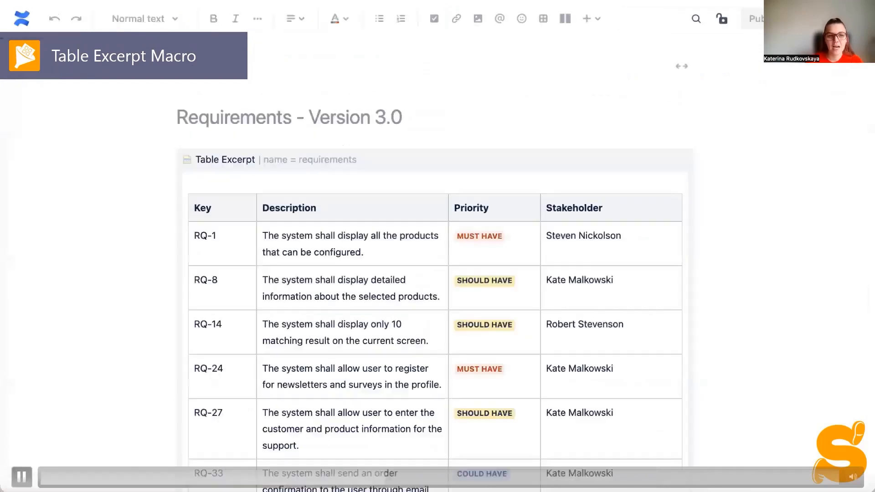
click(186, 191)
scroll(254, 223, down, 3)
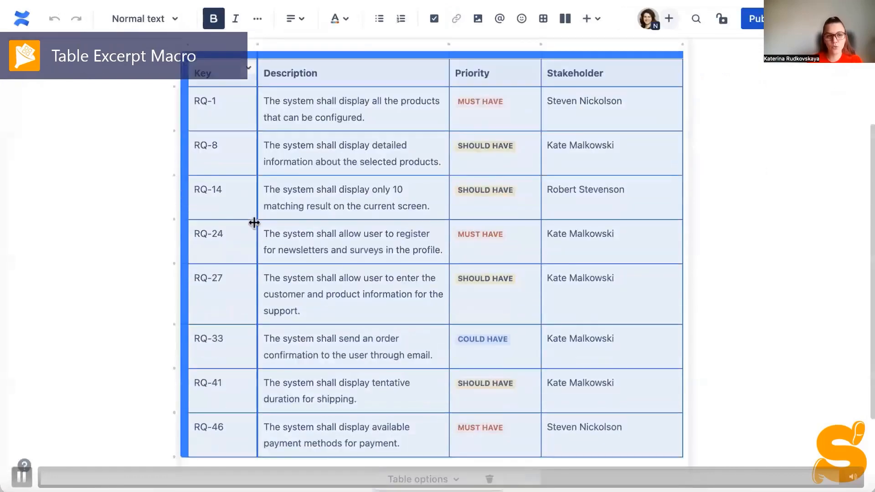
scroll(254, 223, up, 3)
click(218, 146)
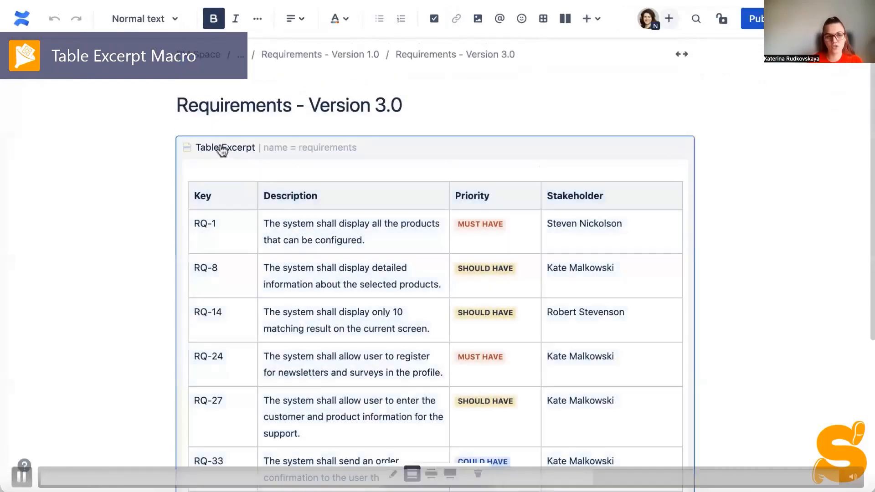
click(397, 479)
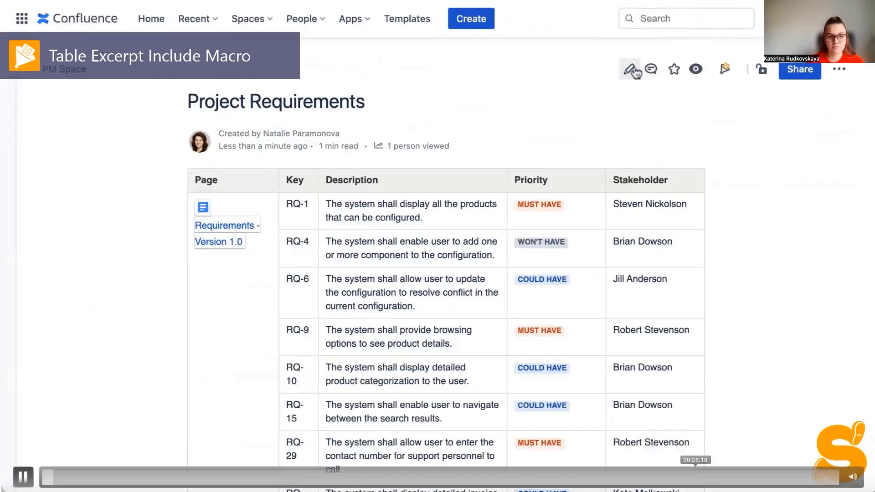
- Edit the Project Requirements page and keep Pages with labels as the excerpt source of its Table Excerpt Include macro
click(633, 69)
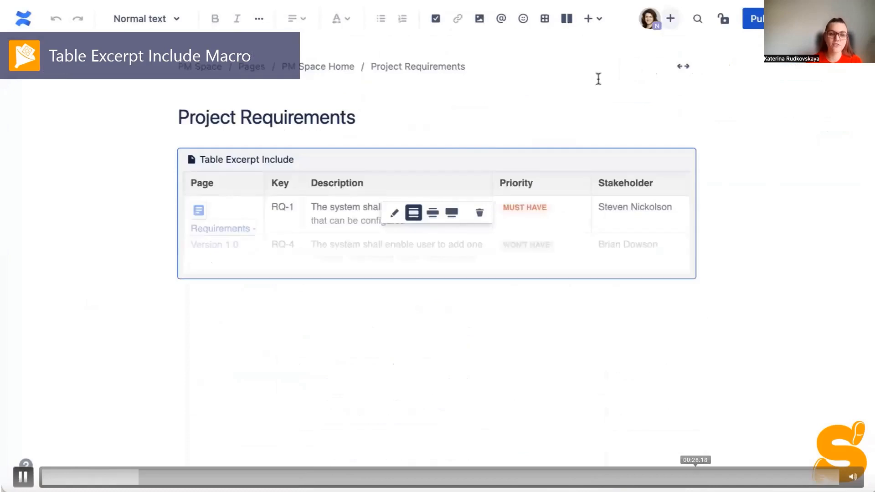
click(397, 293)
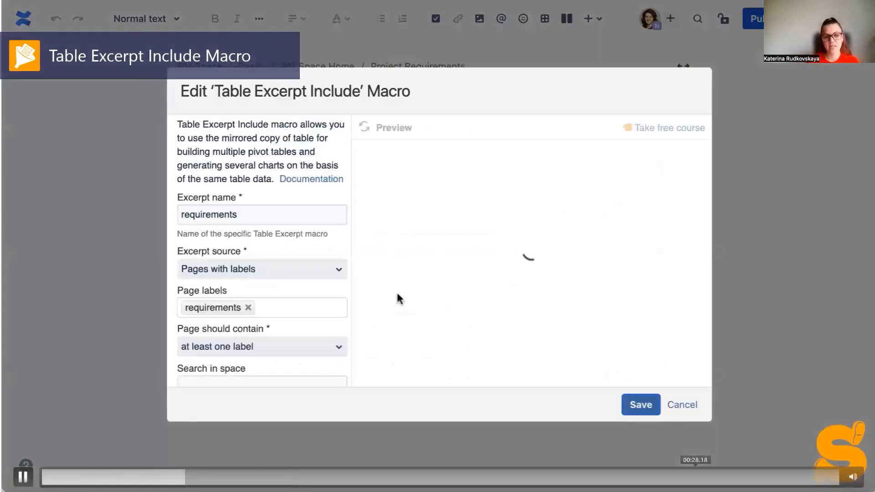
drag(186, 199, 178, 217)
click(251, 199)
click(257, 219)
click(247, 268)
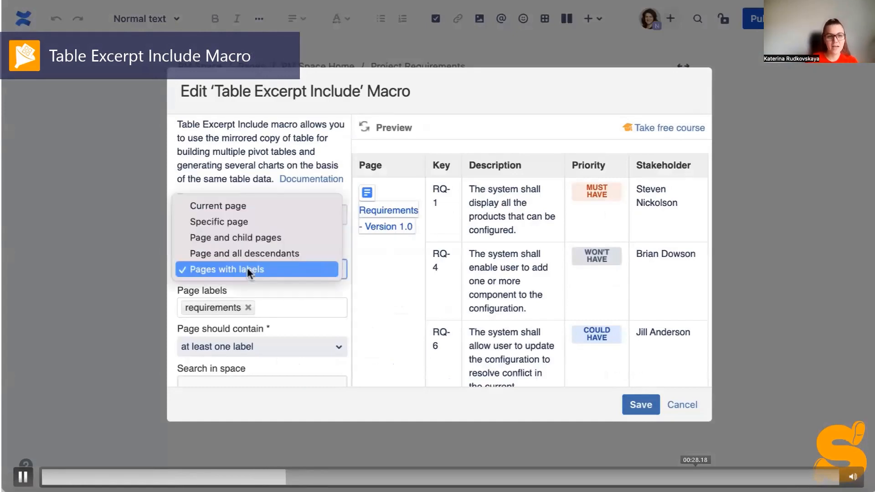
click(248, 270)
- Examine which page metadata the Table Excerpt Include macro can show, keeping only Page selected
scroll(228, 260, down, 2)
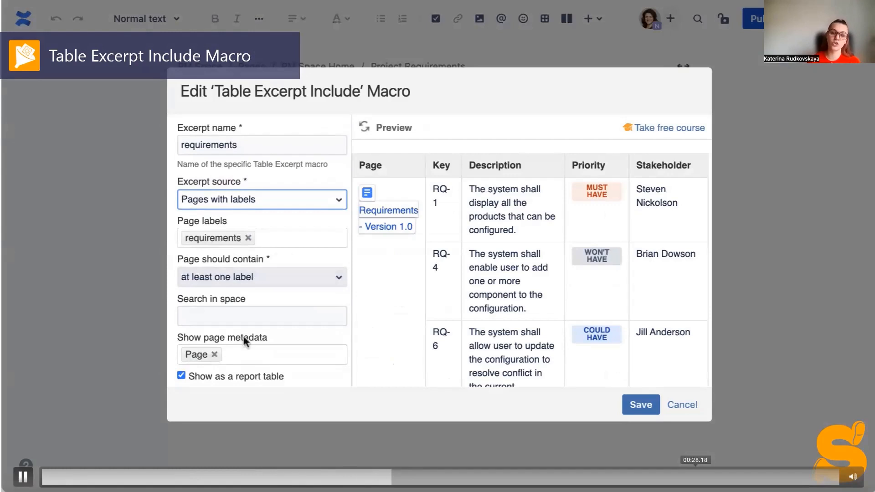
click(245, 353)
scroll(276, 298, down, 2)
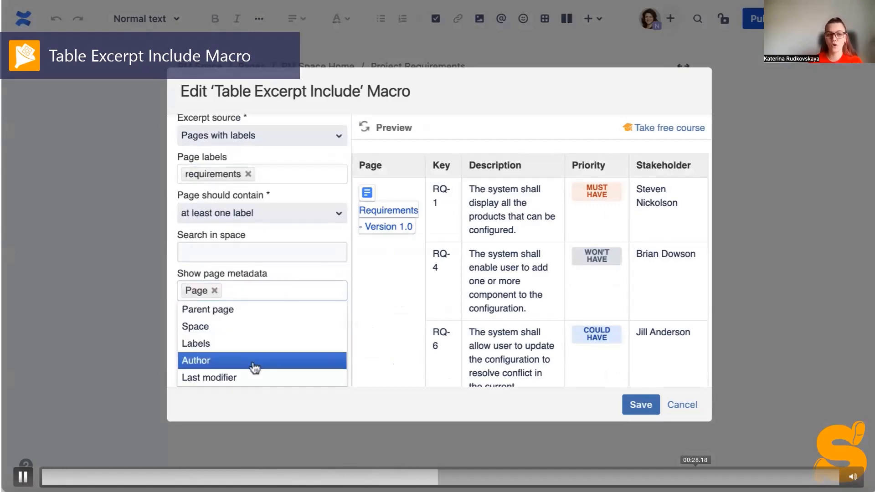
scroll(255, 376, down, 1)
scroll(258, 365, down, 1)
scroll(258, 364, up, 2)
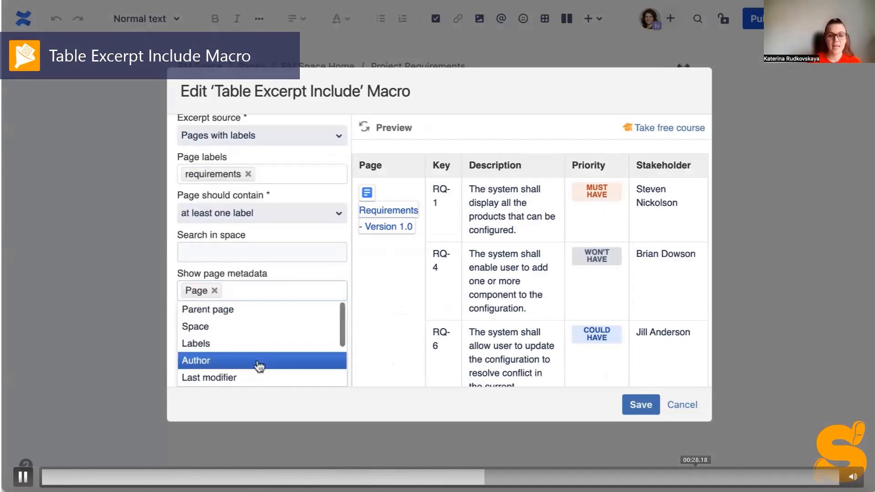
click(294, 274)
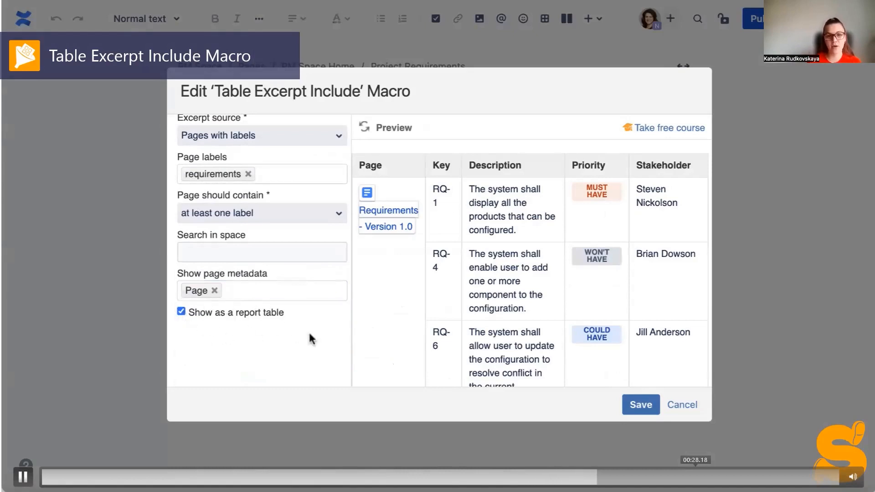
- Save the Table Excerpt Include macro, publish the Project Requirements page and look through the combined table
click(638, 406)
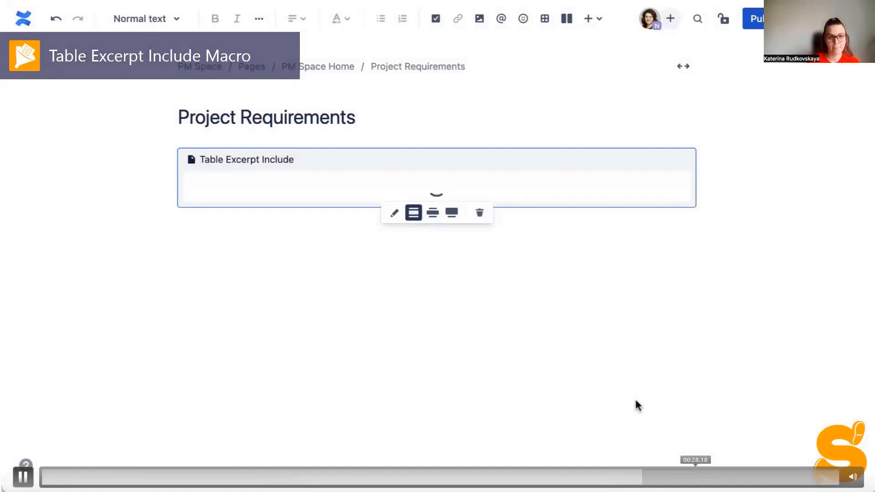
click(756, 19)
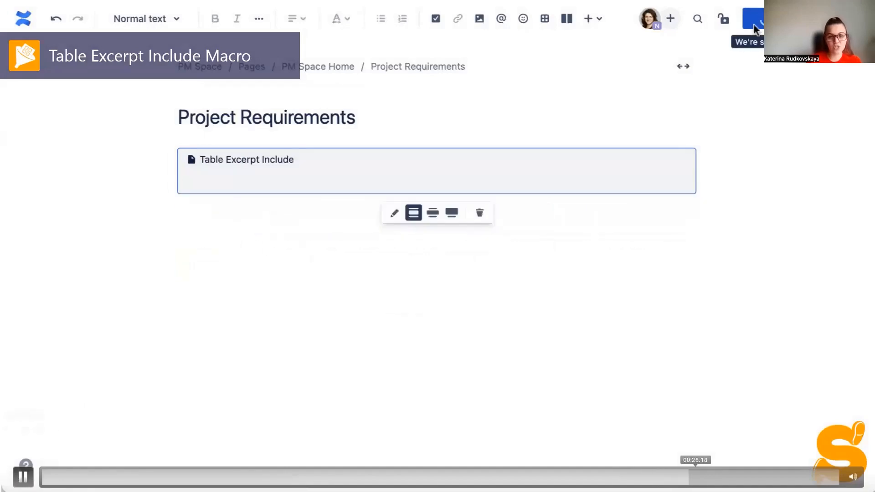
scroll(751, 265, down, 15)
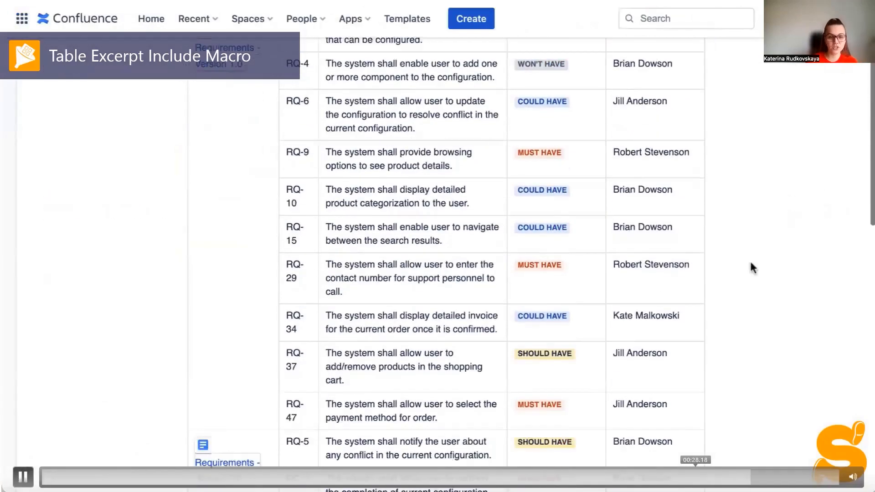
scroll(750, 260, up, 15)
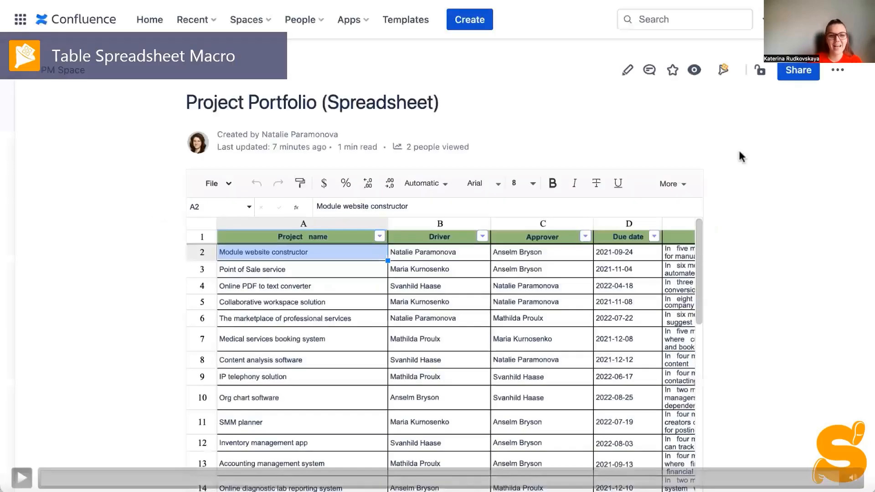
key(space)
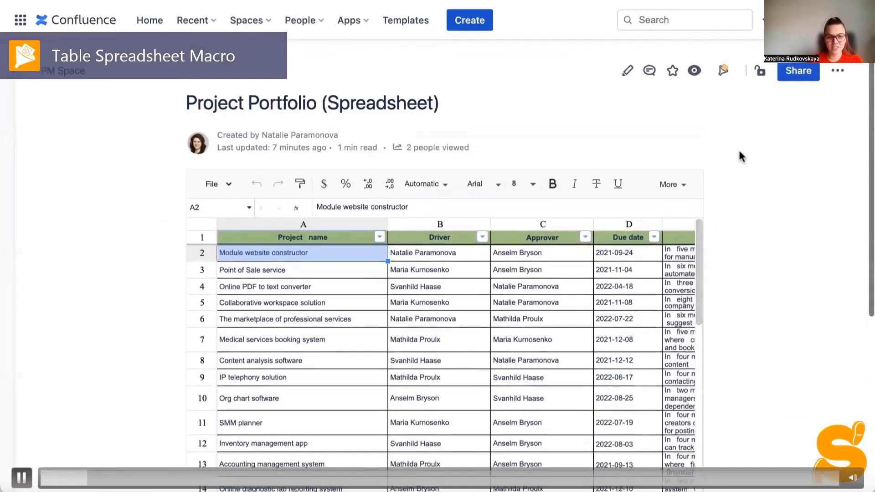
- Maximize the spreadsheet's window on the Project Portfolio (Spreadsheet) page
click(229, 183)
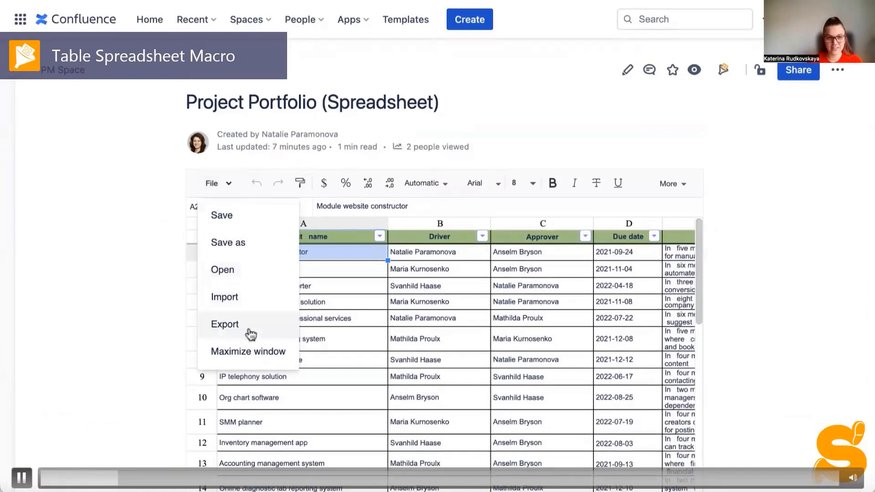
click(249, 351)
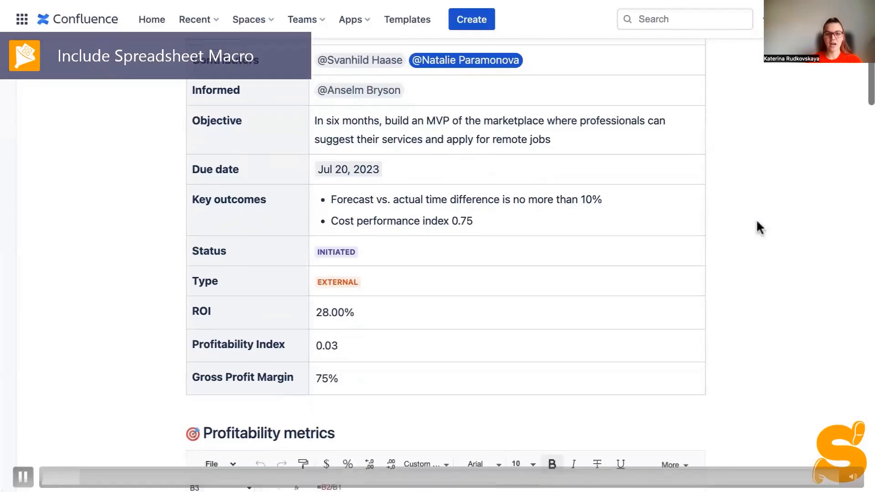
- Edit The marketplace of professional services (with profitability) page and open its Table Spreadsheet macro under Profitability metrics
scroll(756, 219, down, 3)
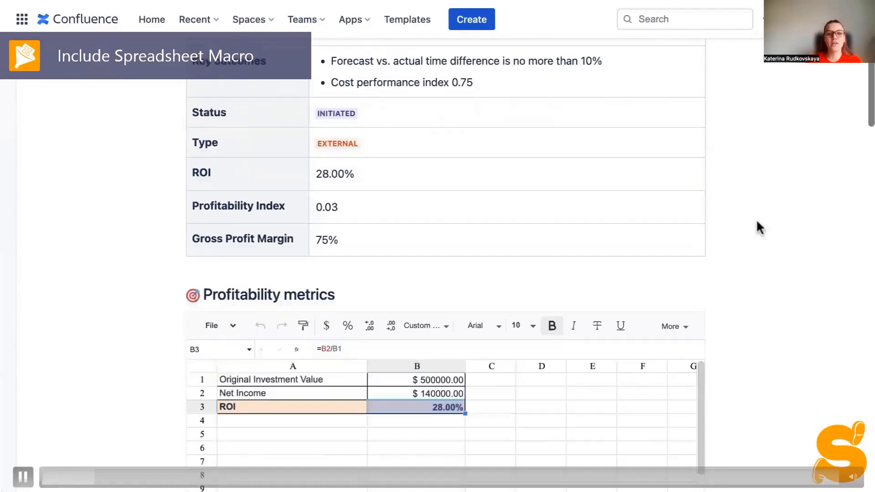
scroll(756, 219, down, 5)
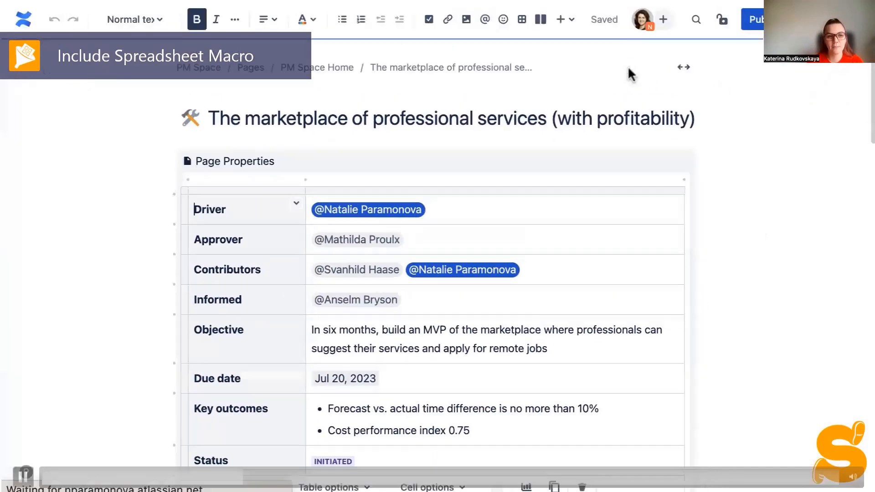
scroll(627, 68, down, 8)
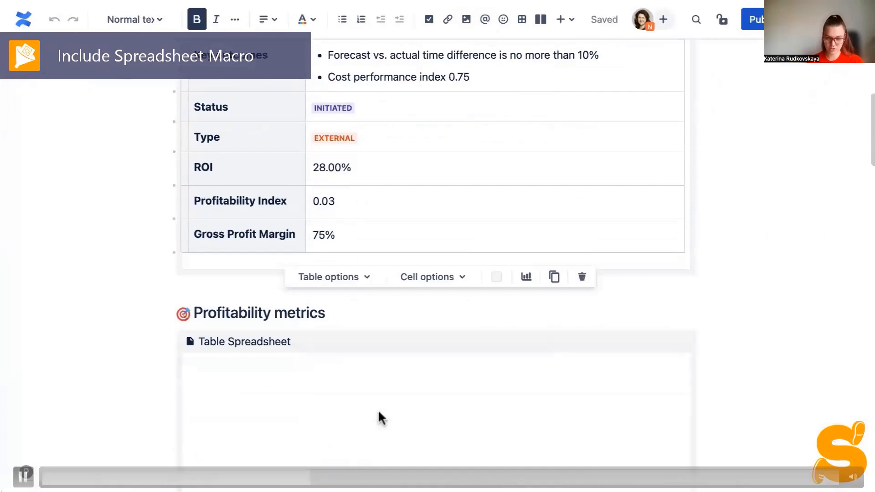
click(383, 483)
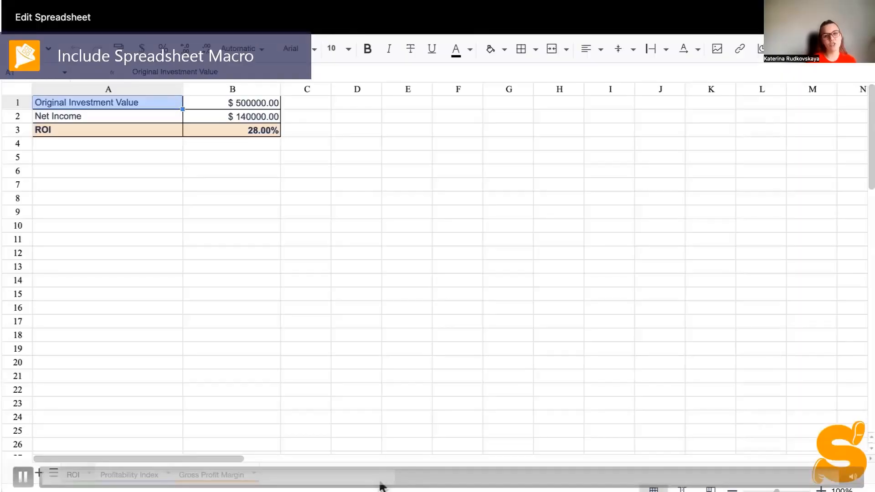
- Examine the calculated cells on the ROI, Profitability Index and Gross Profit Margin sheets, and mark the matching labels in the Page Properties table
click(200, 132)
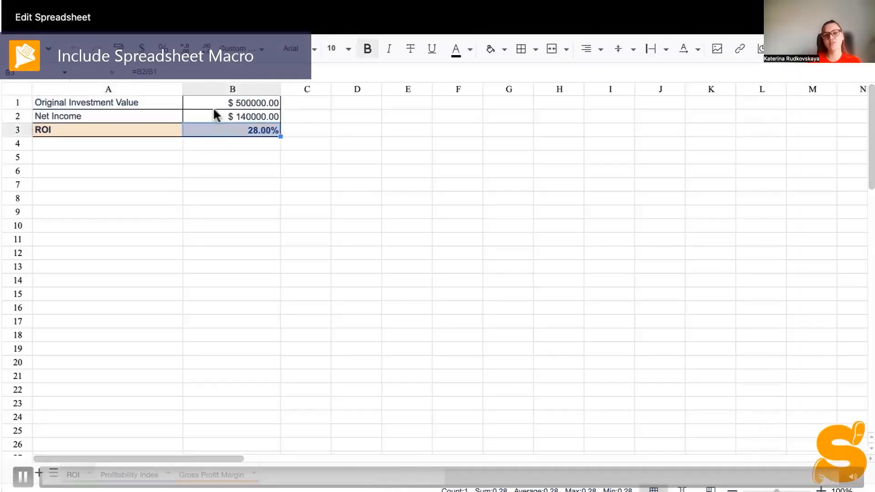
click(131, 474)
click(211, 202)
click(210, 214)
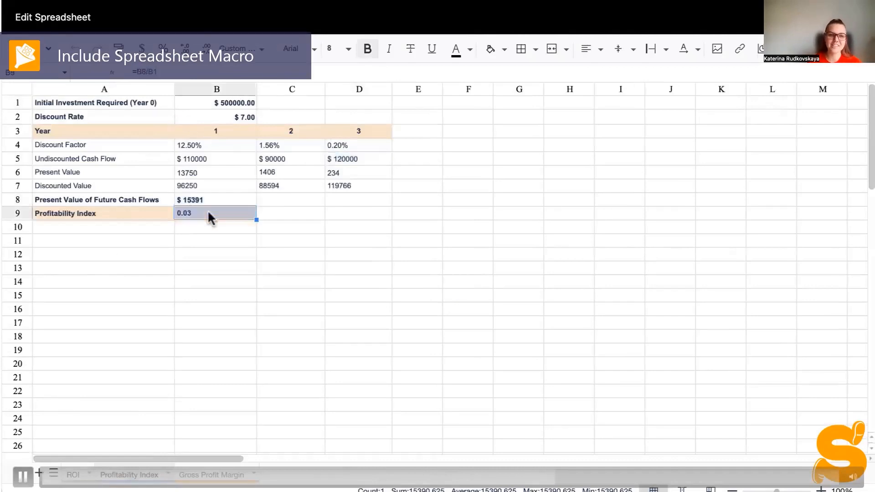
click(212, 475)
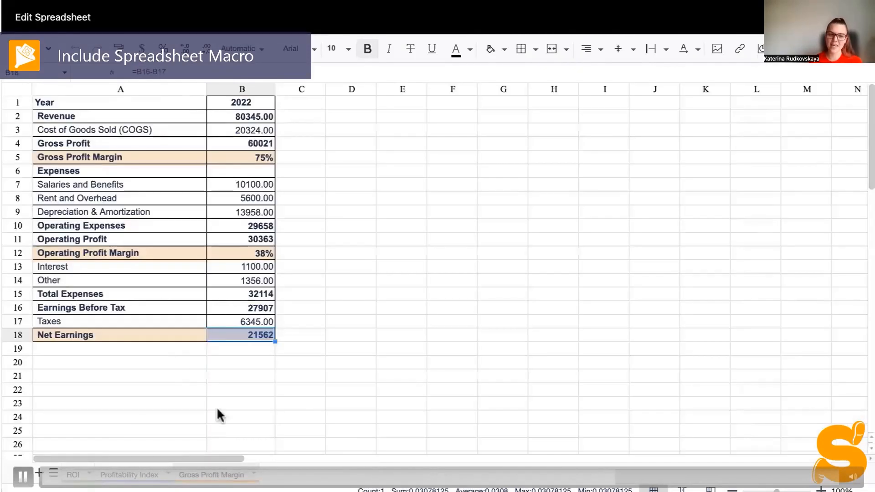
click(251, 161)
click(254, 254)
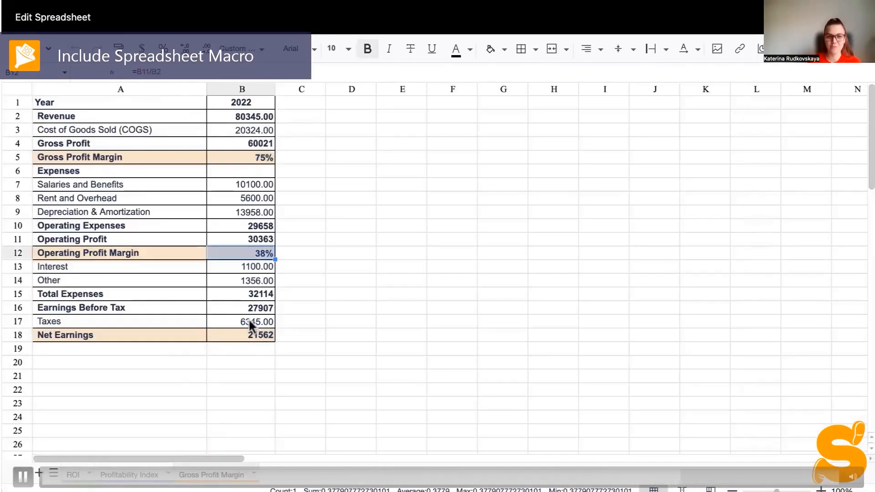
click(251, 335)
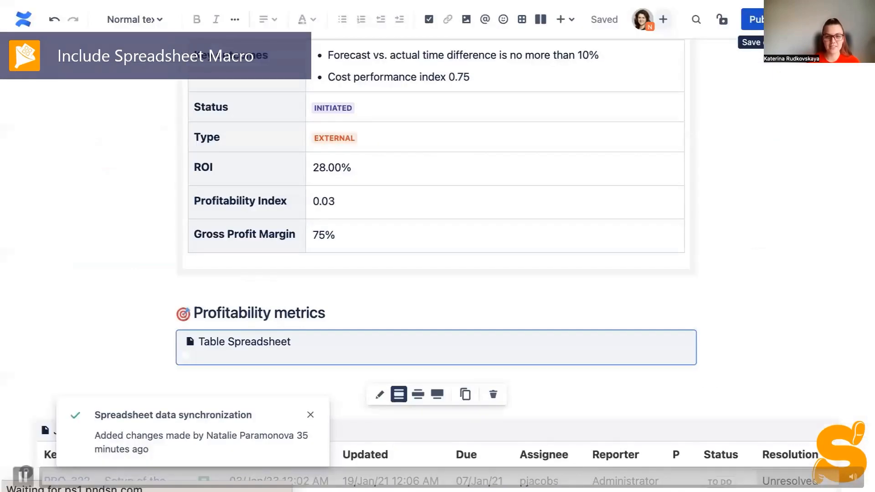
drag(196, 166, 296, 234)
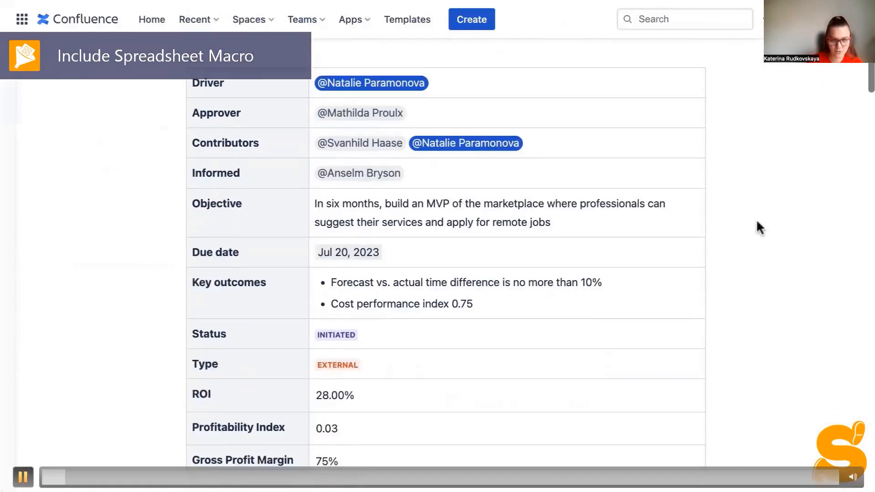
- Look through the published profitability page, edit it again and reopen the Table Spreadsheet macro for editing
scroll(757, 227, down, 10)
scroll(813, 228, up, 12)
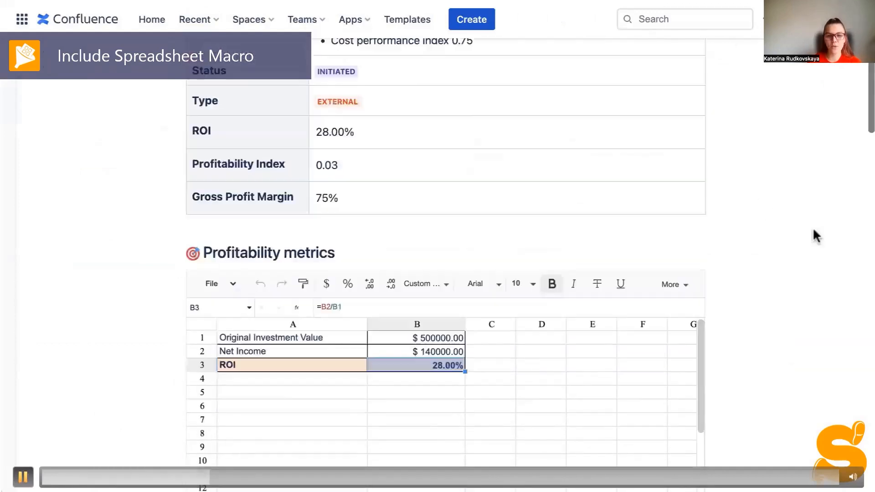
click(628, 70)
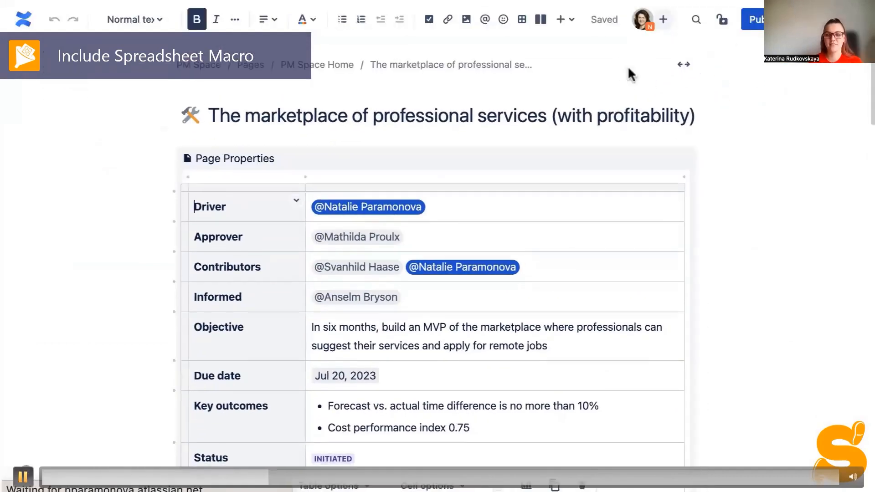
scroll(711, 247, down, 4)
scroll(712, 248, down, 4)
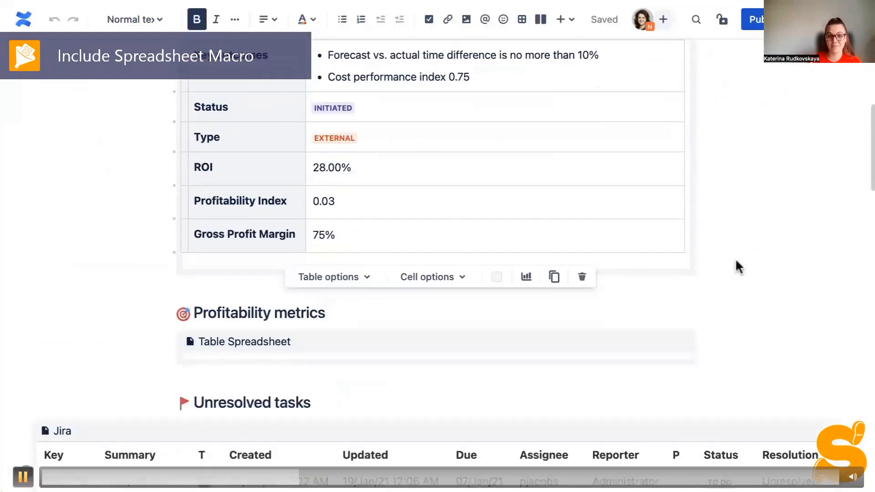
click(340, 344)
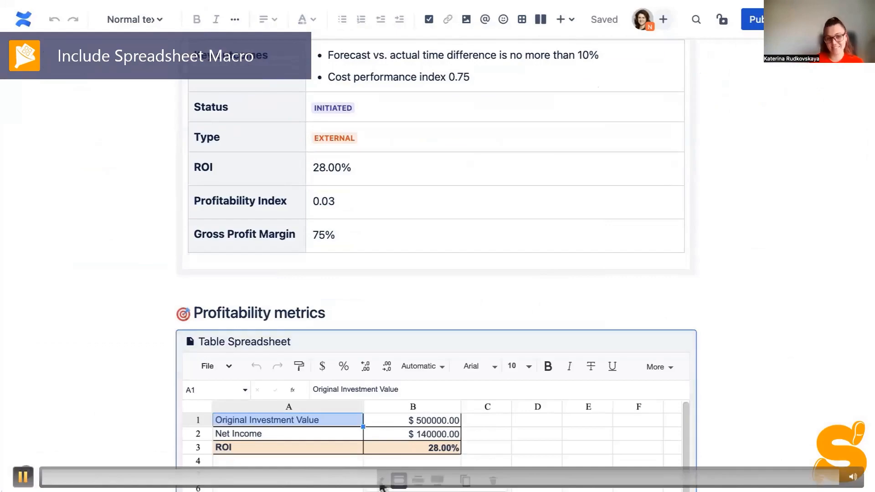
click(399, 480)
- Check the ROI, Profitability Index and profit margin formula cells across the three sheets, and select the three profitability labels in the Page Properties table
click(205, 136)
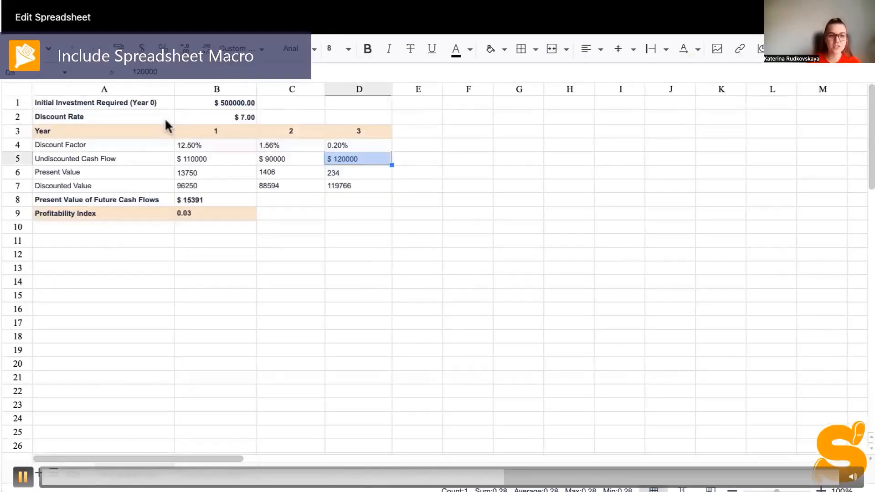
click(211, 202)
click(209, 215)
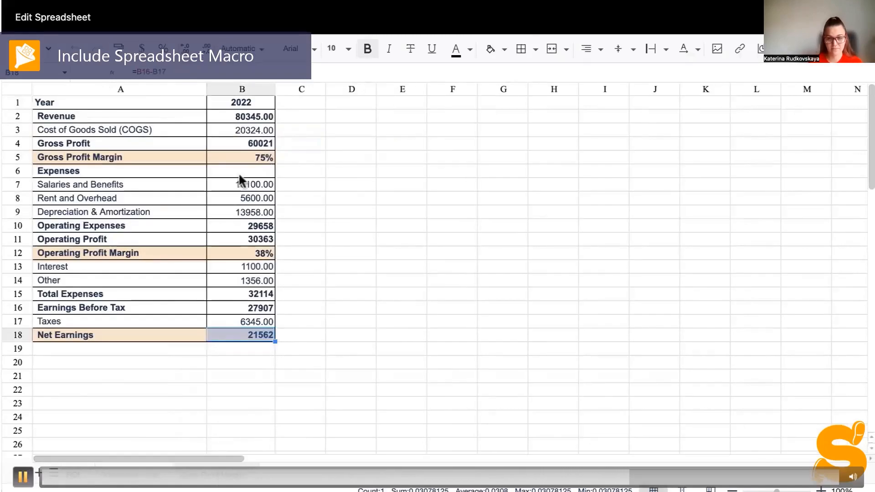
click(251, 157)
click(254, 253)
click(250, 337)
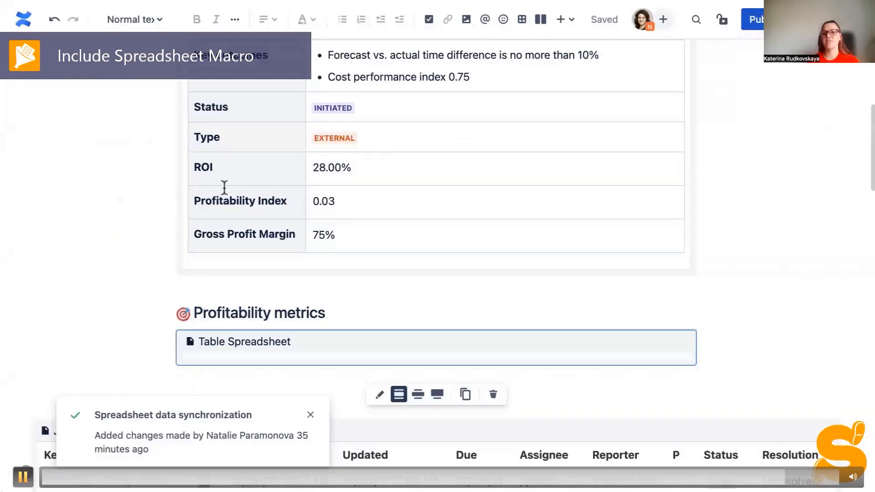
drag(199, 172, 292, 230)
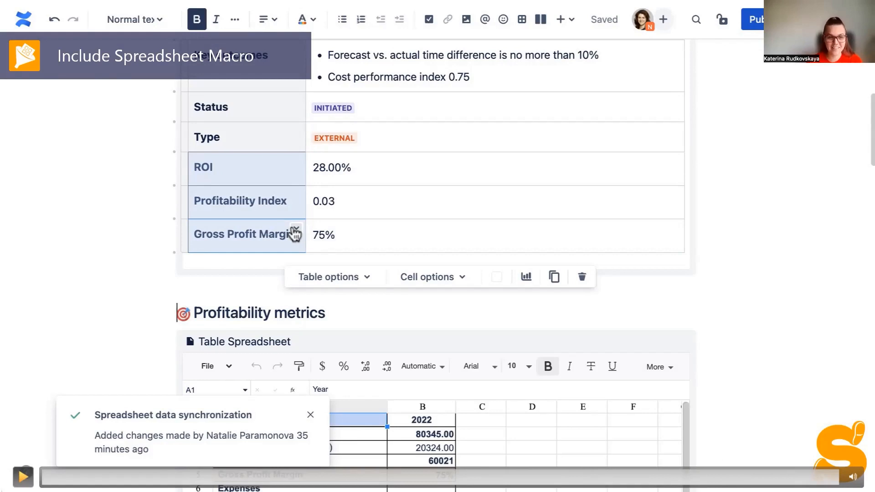
- Review the settings of the Spreadsheet Include macro behind the ROI value, keeping source sheet ROI and range B3
click(259, 154)
click(331, 167)
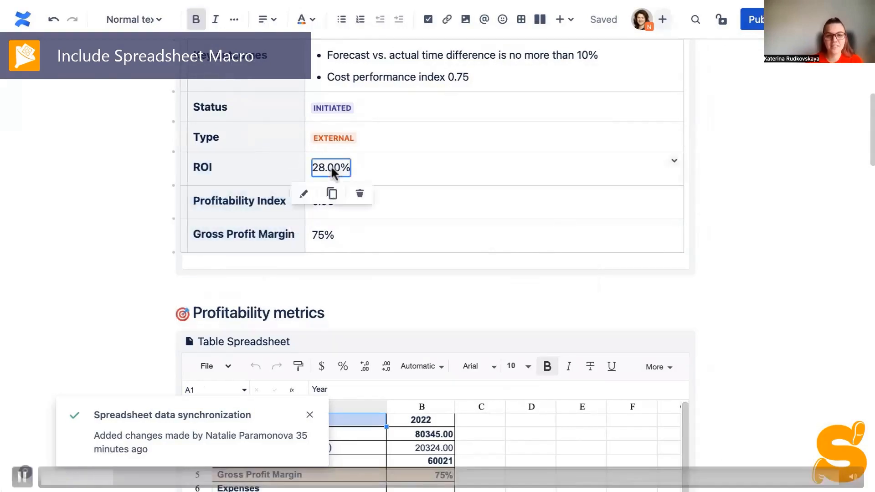
click(304, 194)
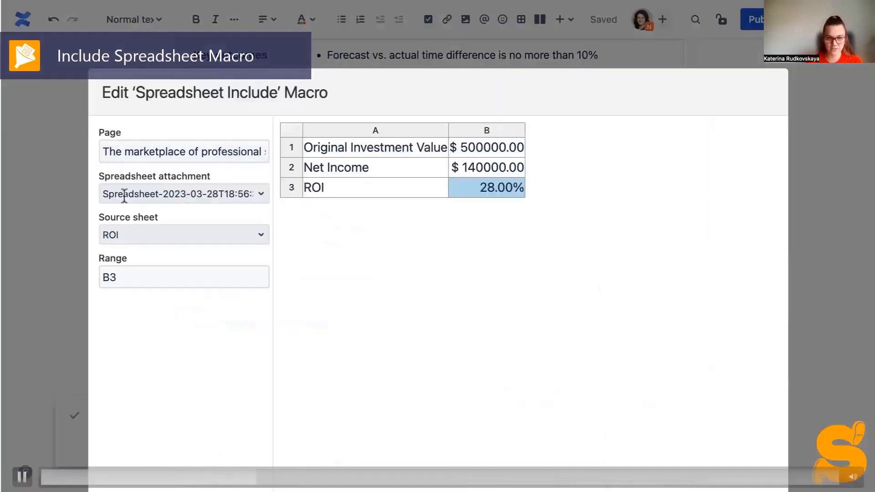
click(149, 232)
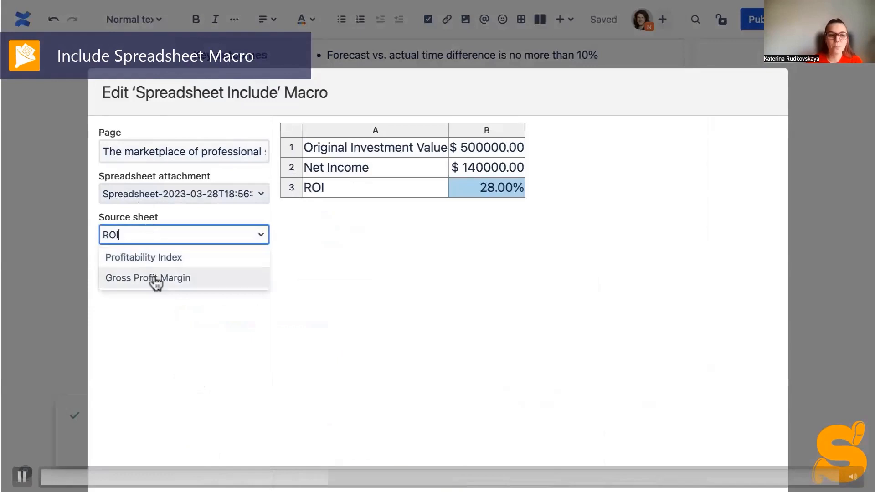
click(283, 210)
click(205, 275)
click(483, 186)
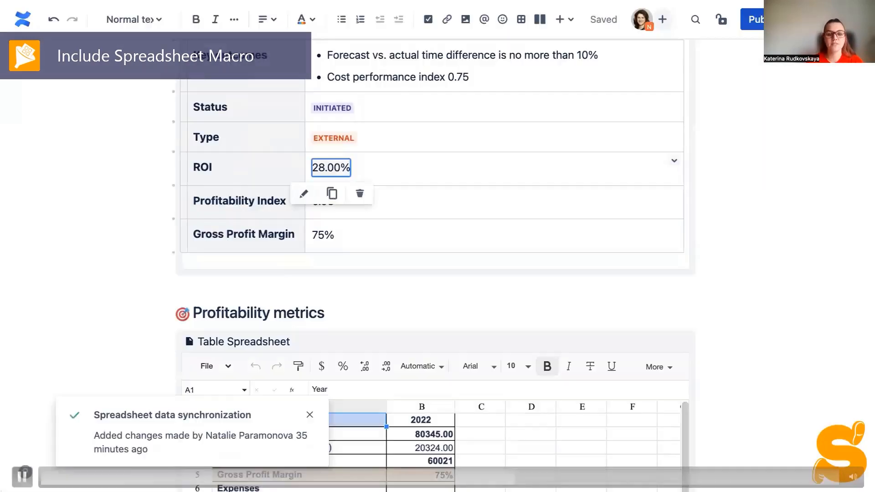
- Check the included Profitability Index and Gross Profit Margin values in the Page Properties table, and publish the page
click(360, 209)
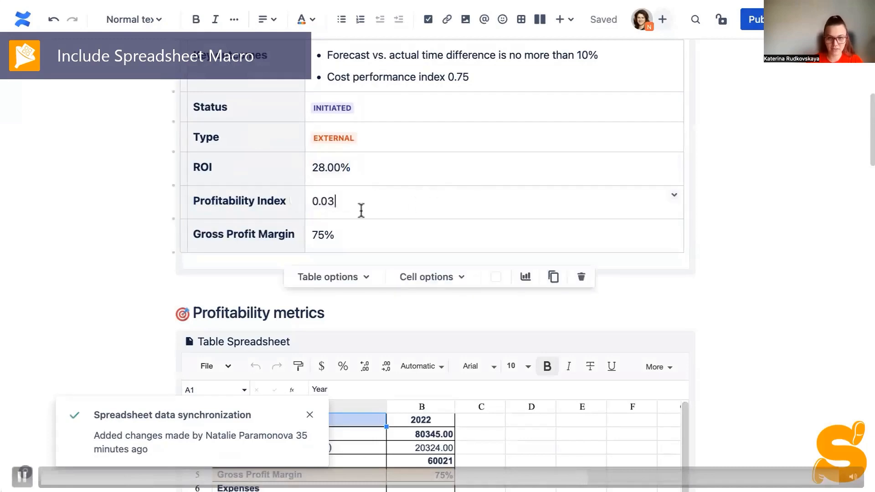
click(326, 209)
click(356, 200)
click(332, 236)
click(375, 237)
scroll(709, 319, up, 5)
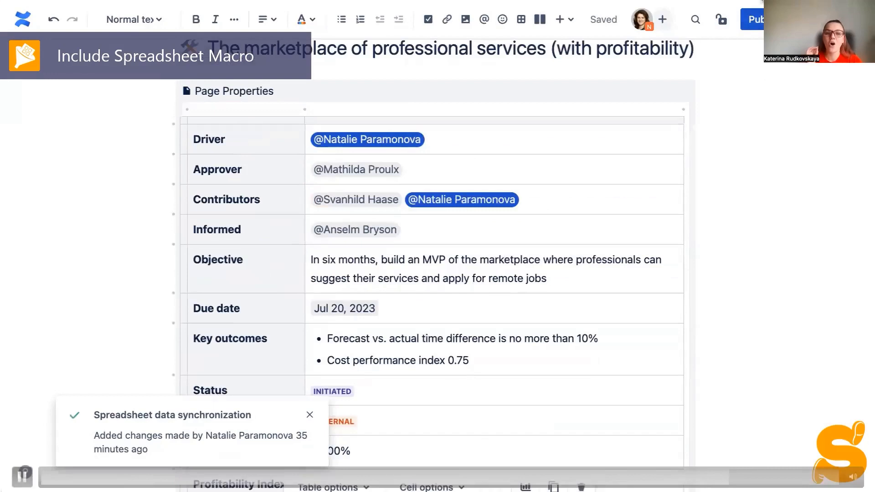
click(752, 19)
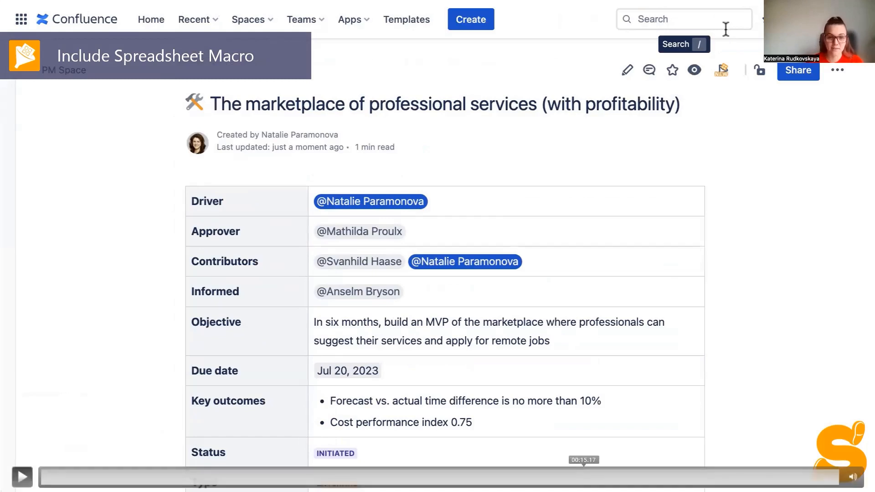
key(Right)
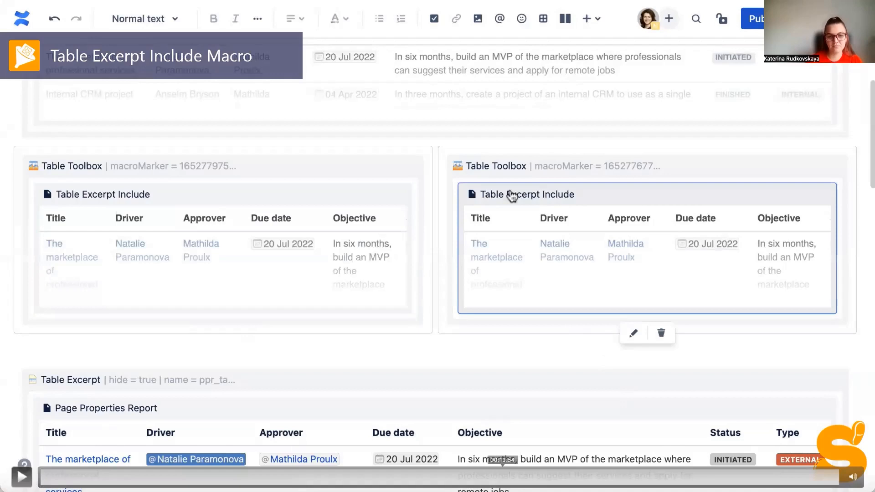
key(Right)
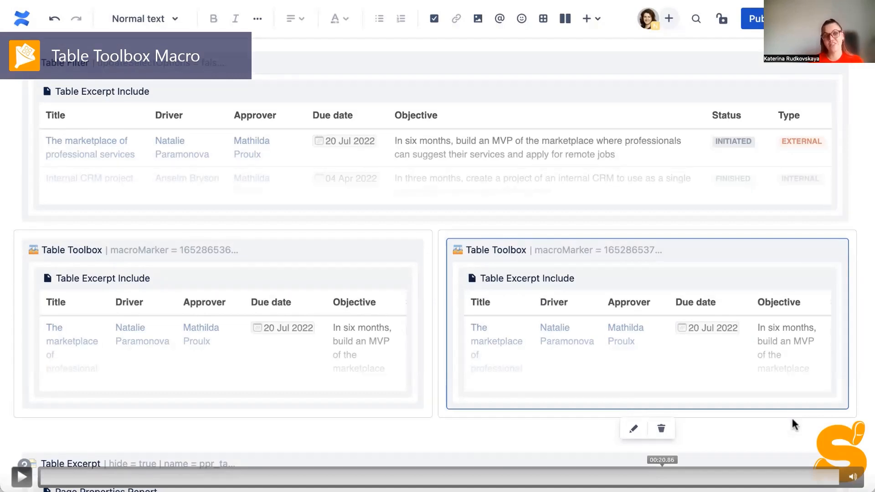
key(space)
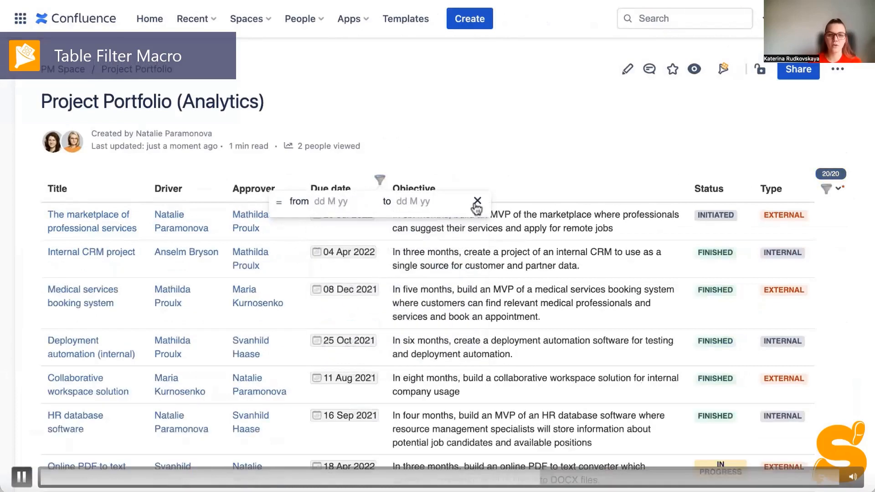
- Filter the Project Portfolio (Analytics) table by Type EXTERNAL and by Status to keep only initiated, in-progress and planned projects
click(810, 180)
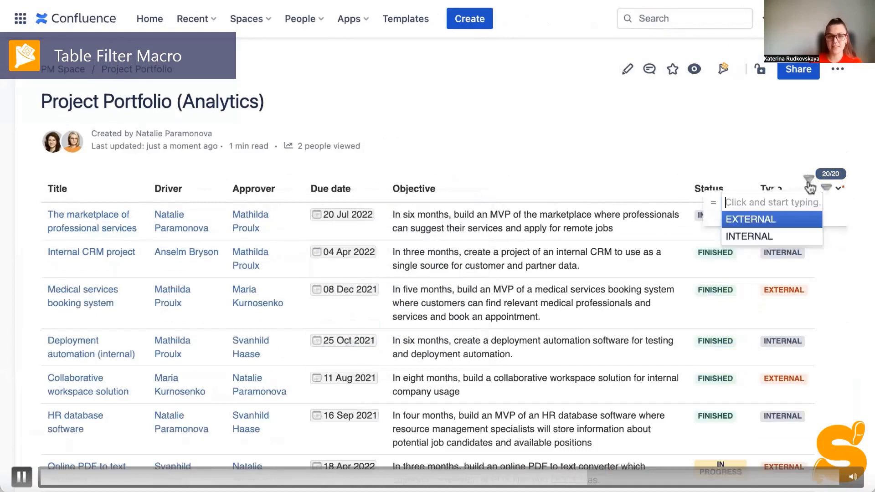
click(747, 220)
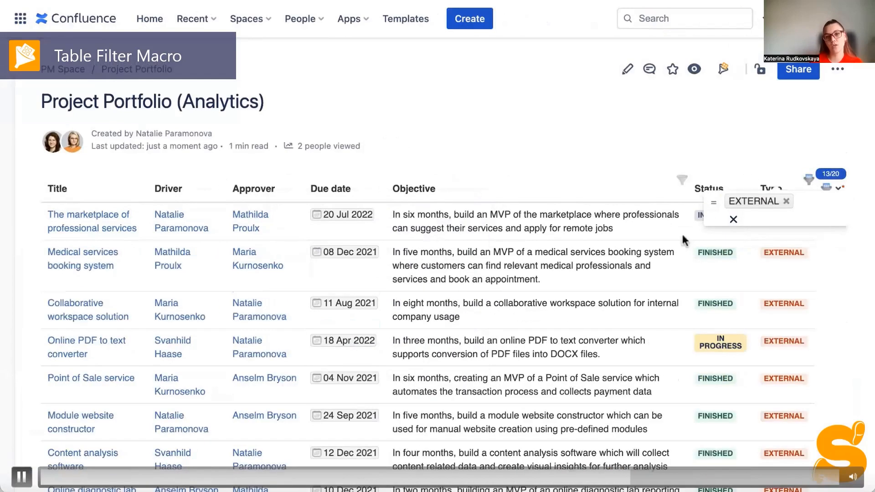
click(748, 180)
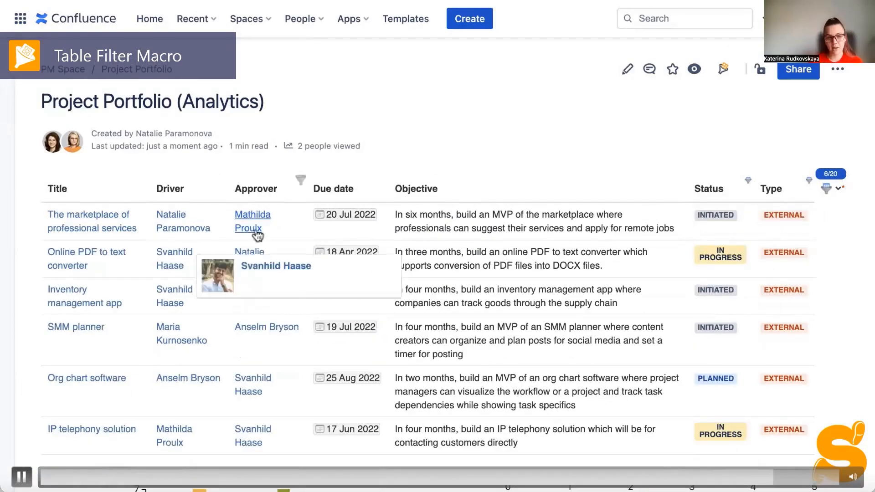
- Clear the applied filters on the Project Portfolio (Analytics) table to bring back all projects
click(834, 188)
click(794, 274)
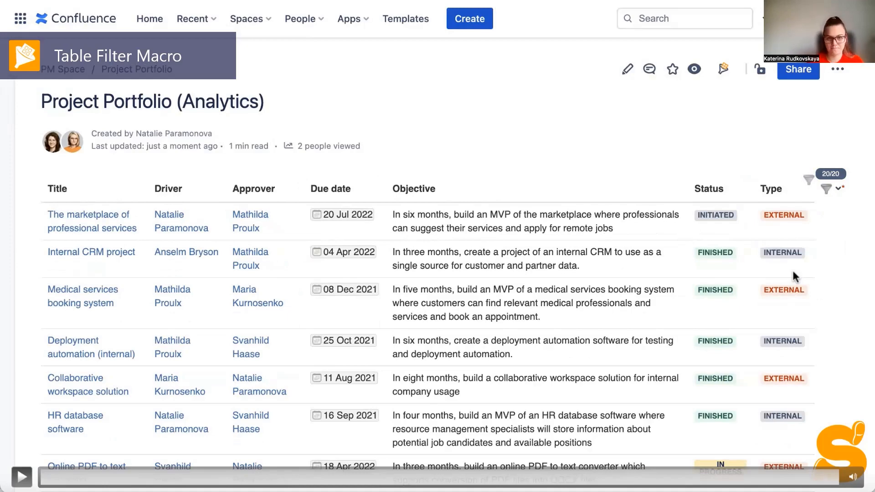
- Drill down the Type / Status pivot table through the INITIATED bar of the EXTERNAL group in the chart, and clear the selection
scroll(793, 276, down, 20)
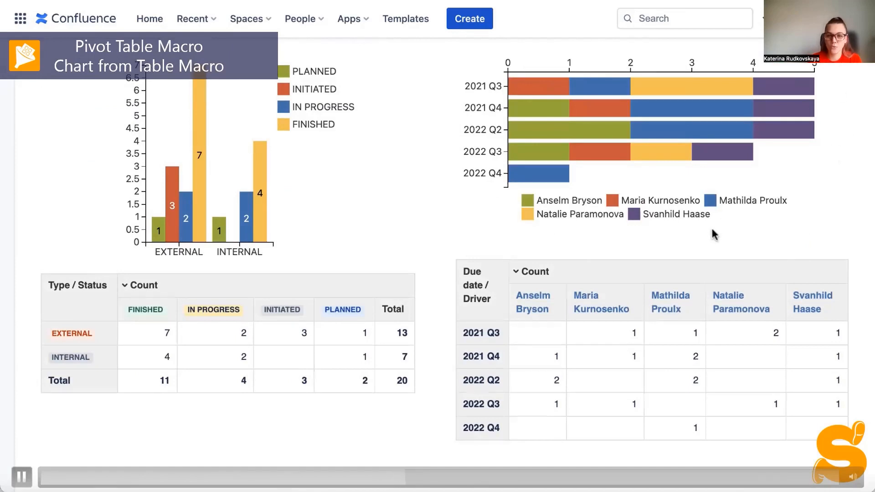
click(172, 234)
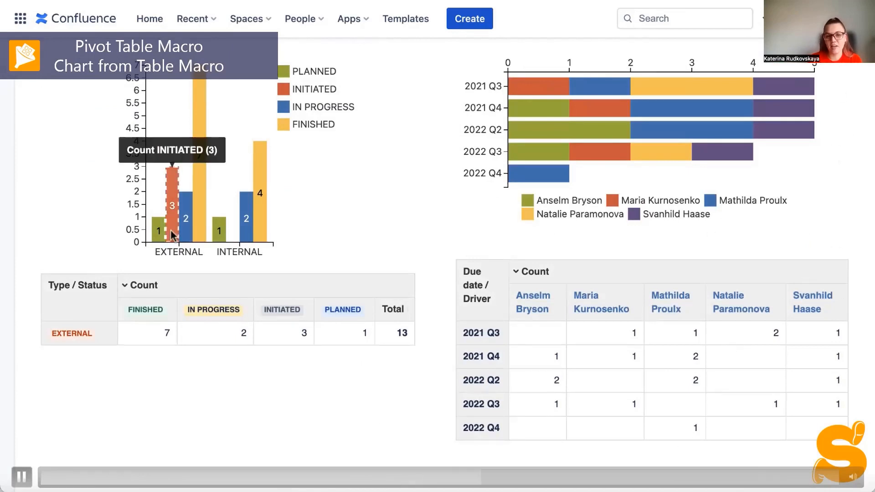
click(178, 232)
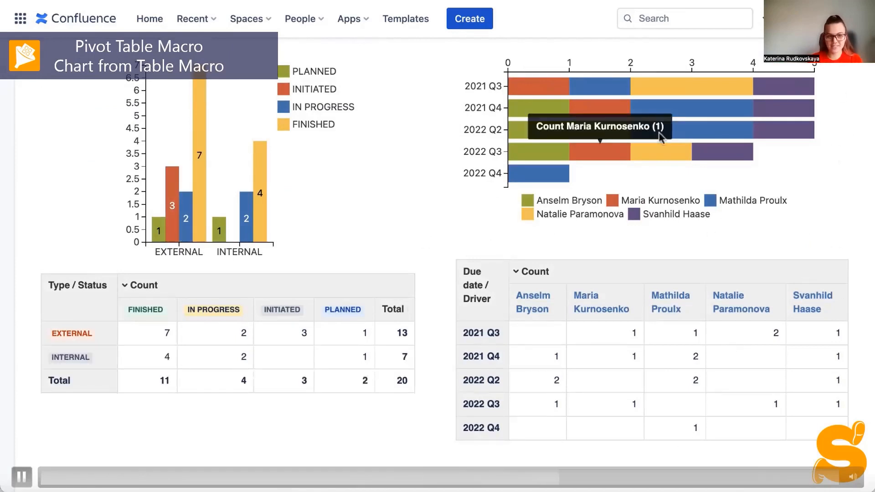
- Drill down the Due date / Driver pivot table through the 2022 Q2, Q3 and Q4 chart bars, and deselect them all
click(686, 132)
click(610, 159)
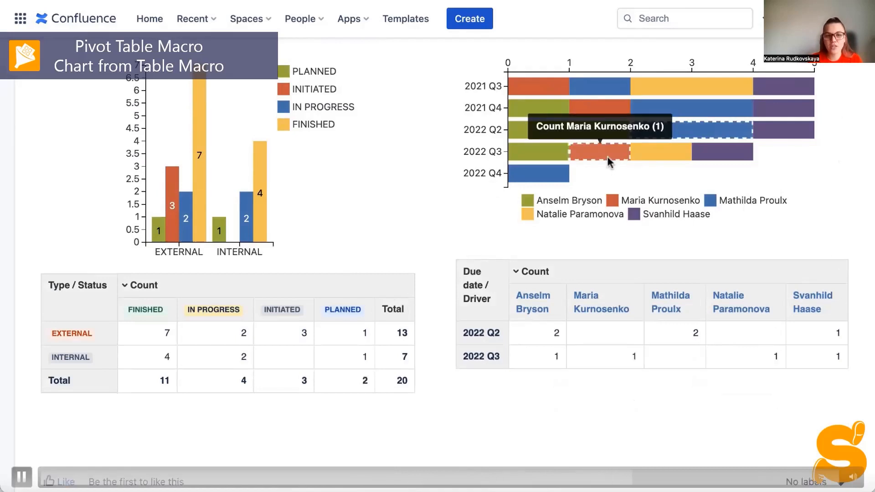
click(563, 176)
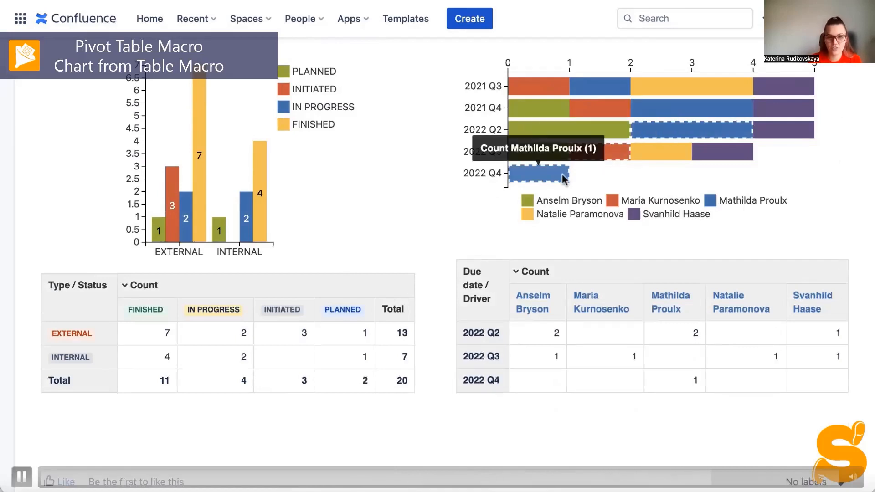
click(564, 177)
click(610, 155)
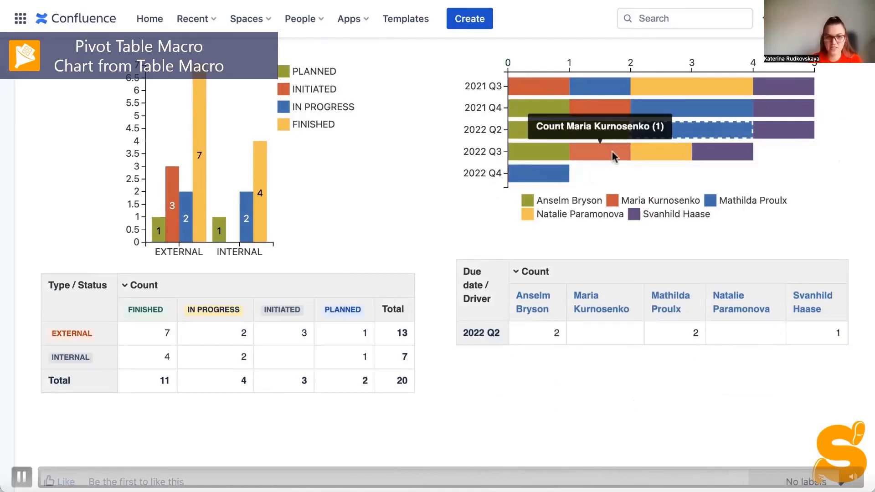
click(739, 125)
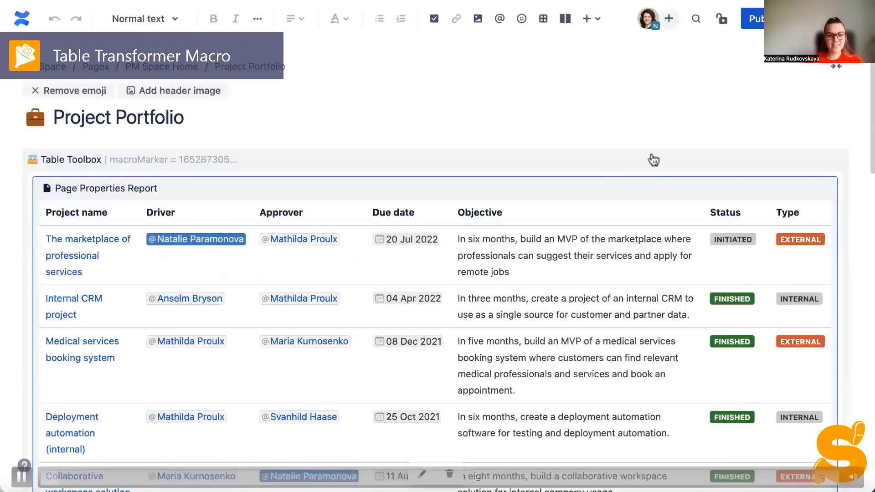
- Open the Table Toolbox macro's Table Transformer SQL query and examine the condition that colours Project name cells by Status
click(422, 474)
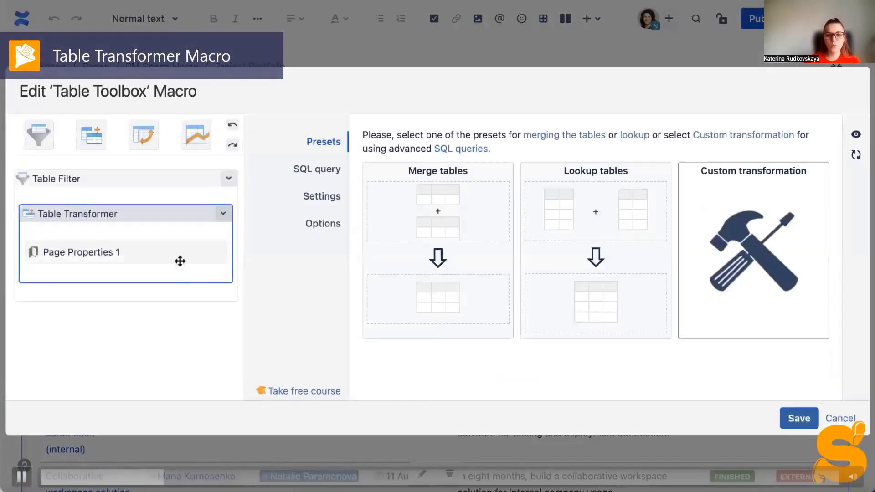
click(299, 173)
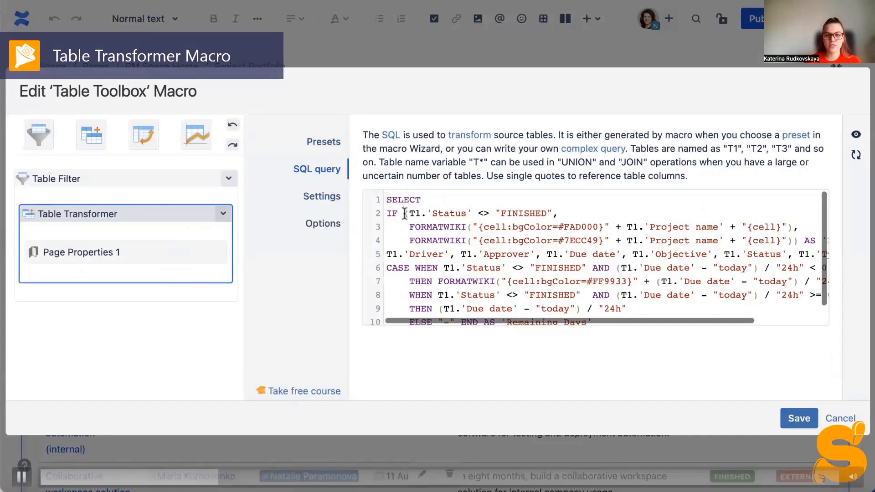
drag(404, 213, 794, 240)
click(780, 254)
- Check the CASE expression behind the Remaining Days column, and save the macro and publish the Project Portfolio page
scroll(661, 253, down, 2)
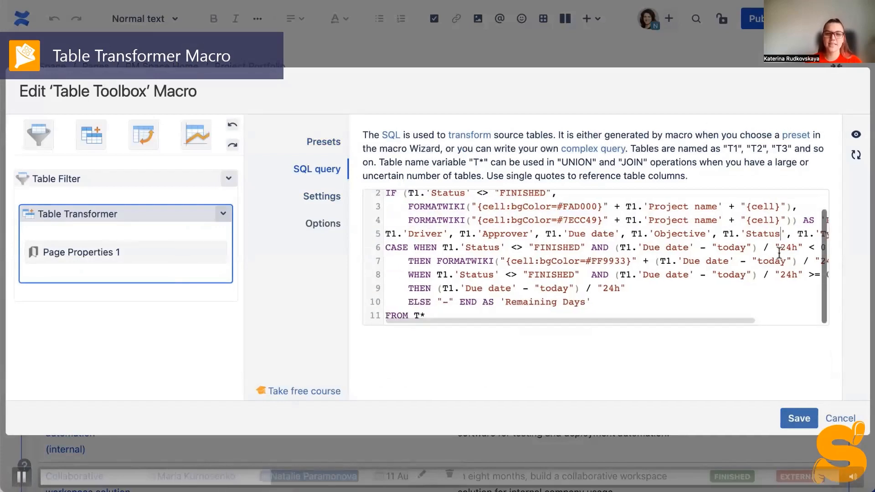
drag(384, 248, 609, 296)
click(609, 296)
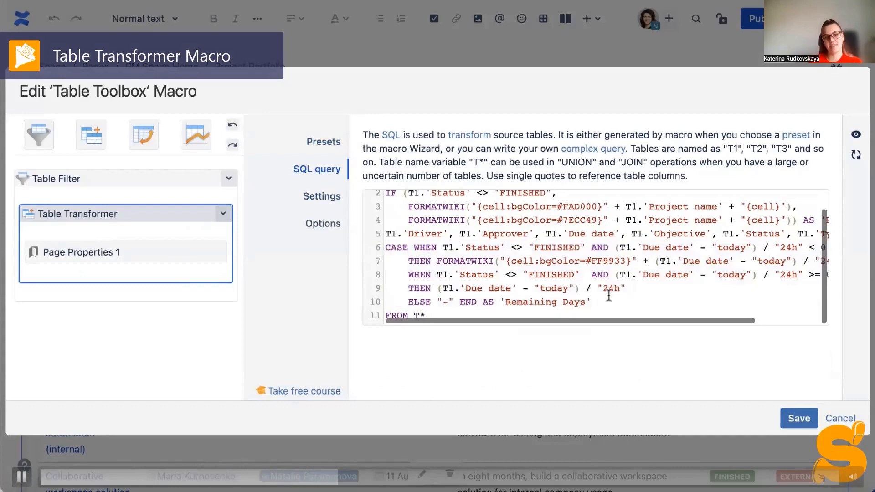
click(800, 423)
click(754, 19)
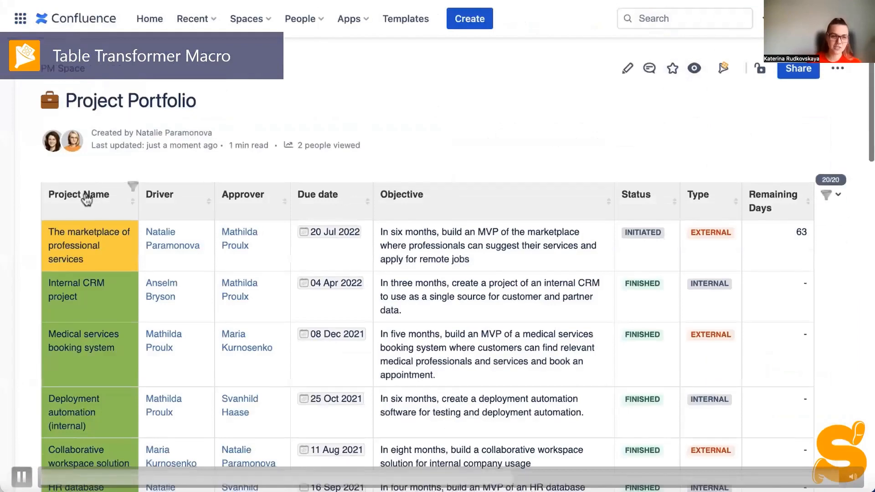
- Look through the published Project Portfolio table, checking the Project Name cell colours and the Remaining Days highlighting
scroll(89, 197, down, 3)
scroll(86, 200, down, 15)
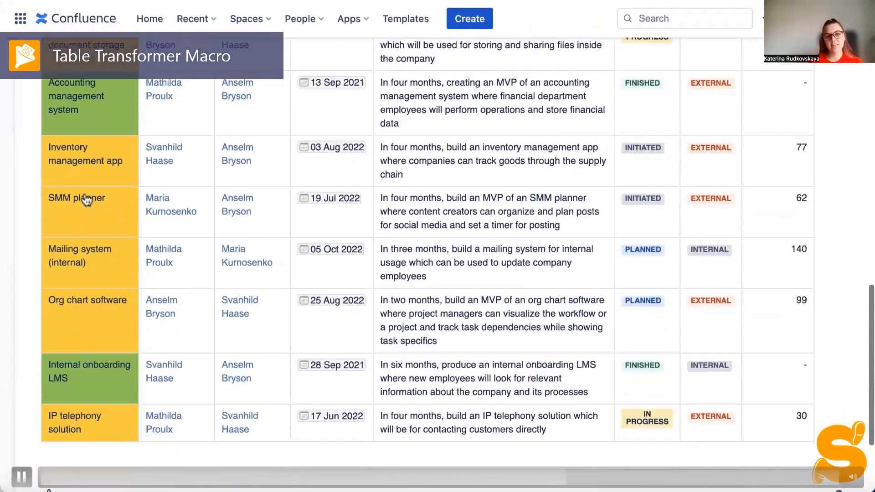
scroll(87, 199, up, 4)
scroll(86, 199, up, 10)
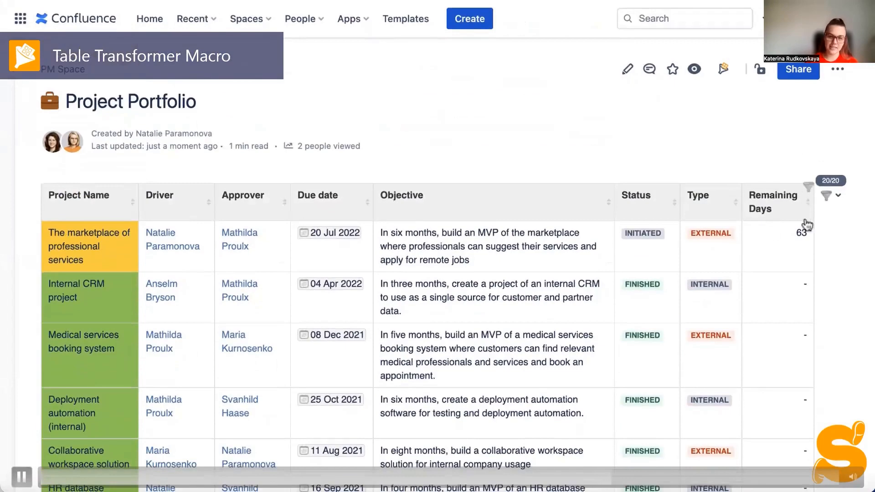
scroll(814, 221, down, 9)
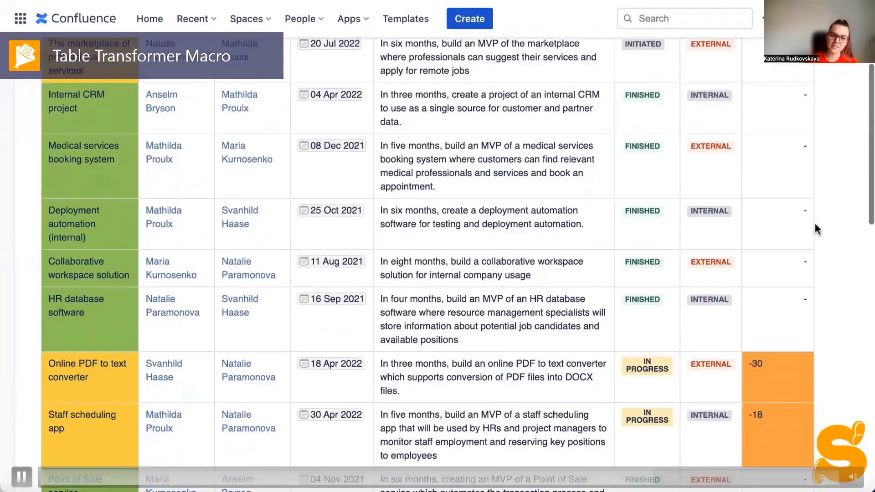
scroll(814, 223, down, 12)
scroll(814, 222, up, 19)
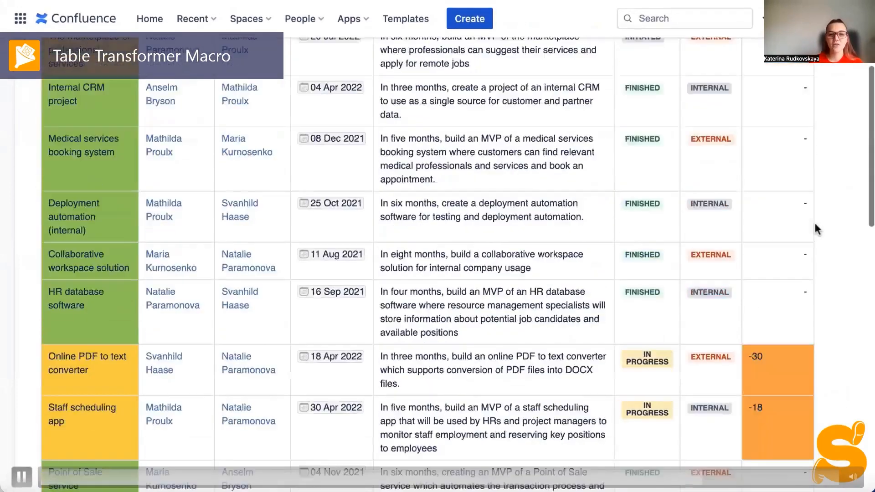
scroll(815, 224, down, 5)
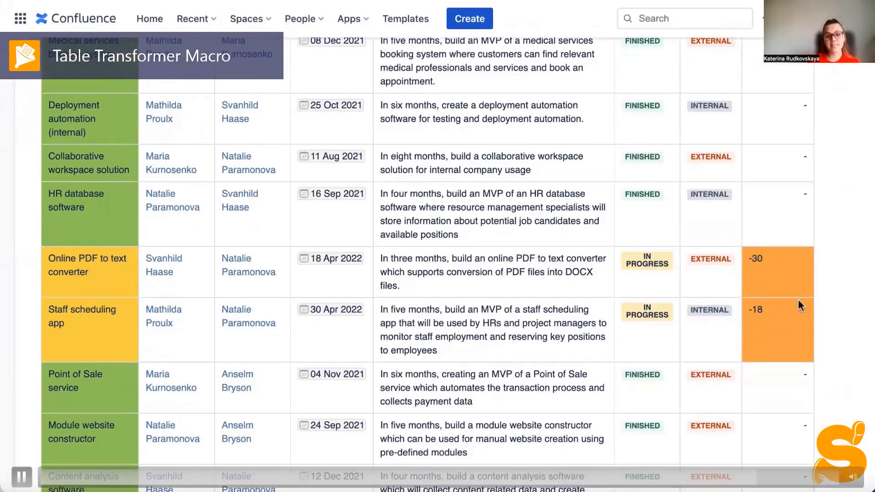